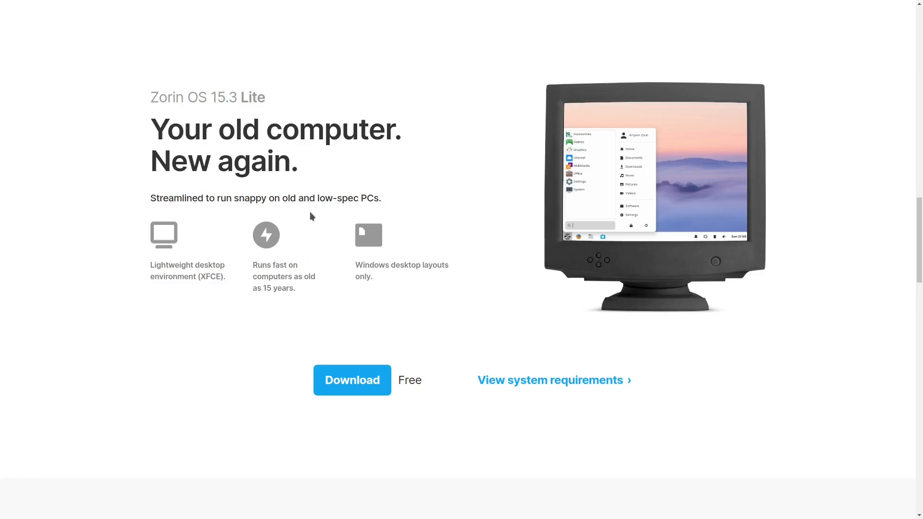
- Scroll back up through the Core and Ultimate edition sections of the Zorin website
{"action": "scroll", "coordinate": [274, 261], "scroll_direction": "up", "scroll_amount": 15}
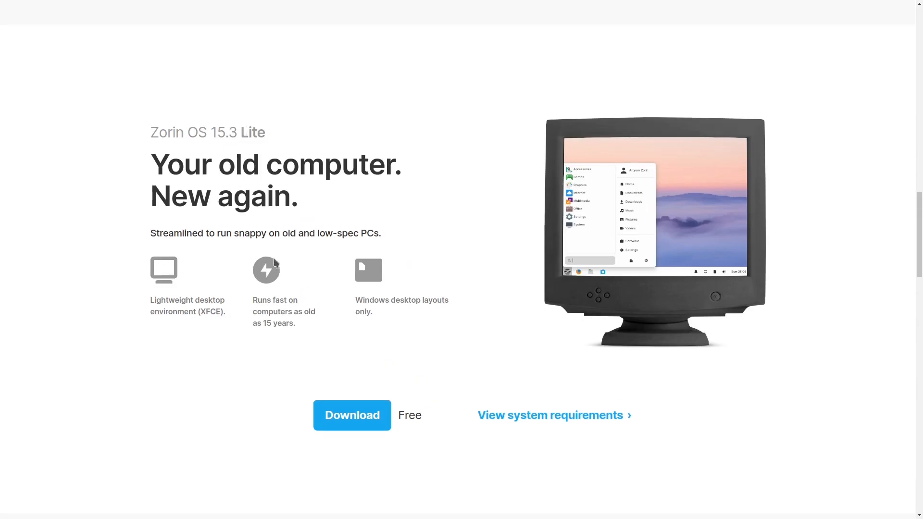
{"action": "scroll", "coordinate": [274, 260], "scroll_direction": "up", "scroll_amount": 8}
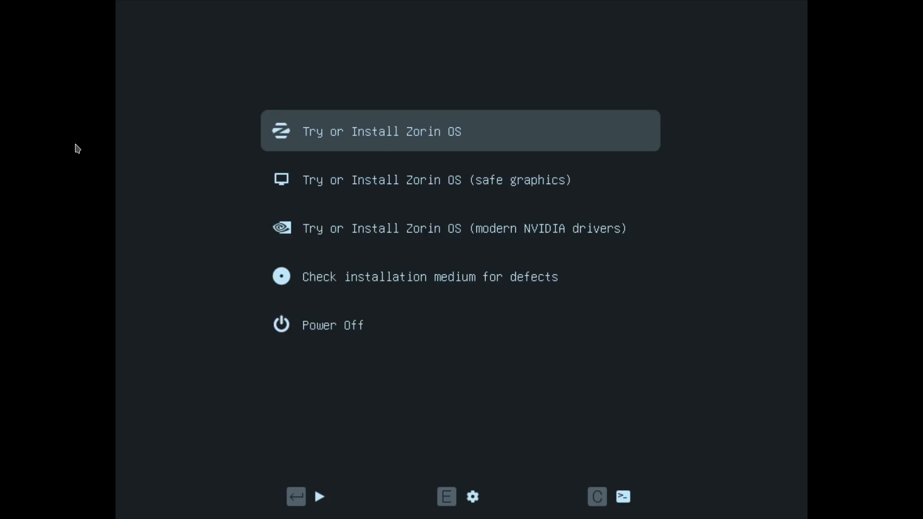
- Preview the modern NVIDIA drivers entry, then boot the standard 'Try or Install Zorin OS' entry
{"action": "key", "text": "Down"}
{"action": "key", "text": "Down"}
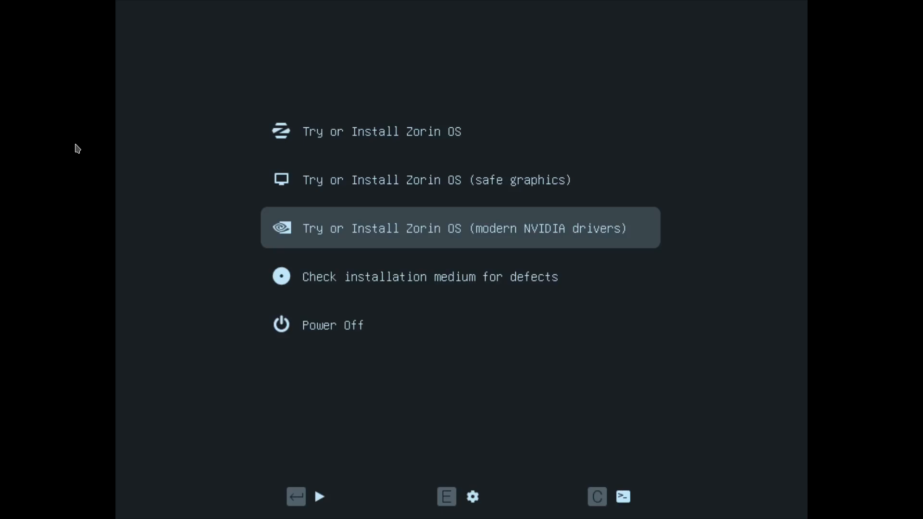
{"action": "key", "text": "Up"}
{"action": "key", "text": "Up"}
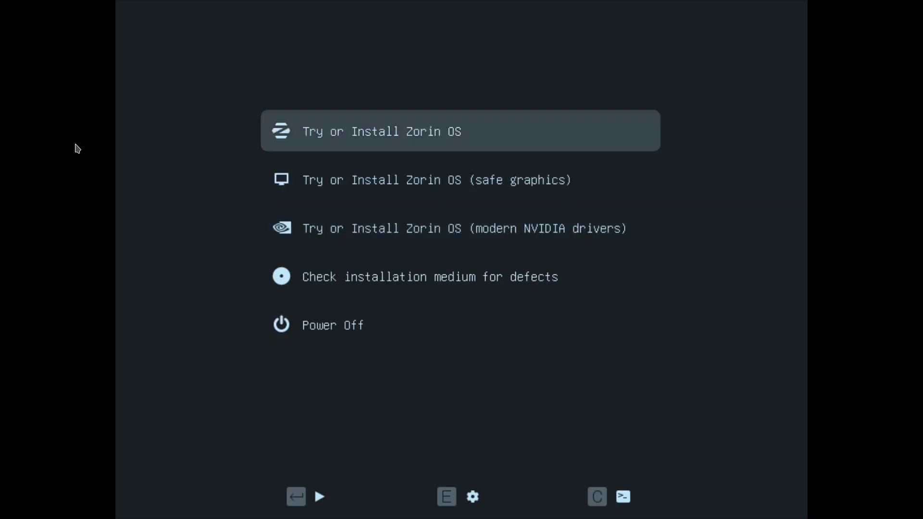
{"action": "key", "text": "Return"}
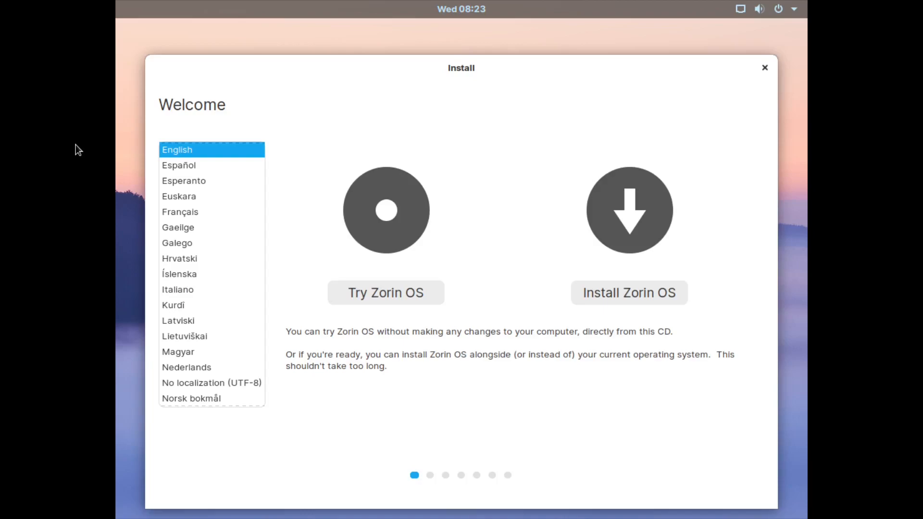
- Choose 'Try Zorin OS' to start the live session without installing
{"action": "left_click", "coordinate": [358, 290]}
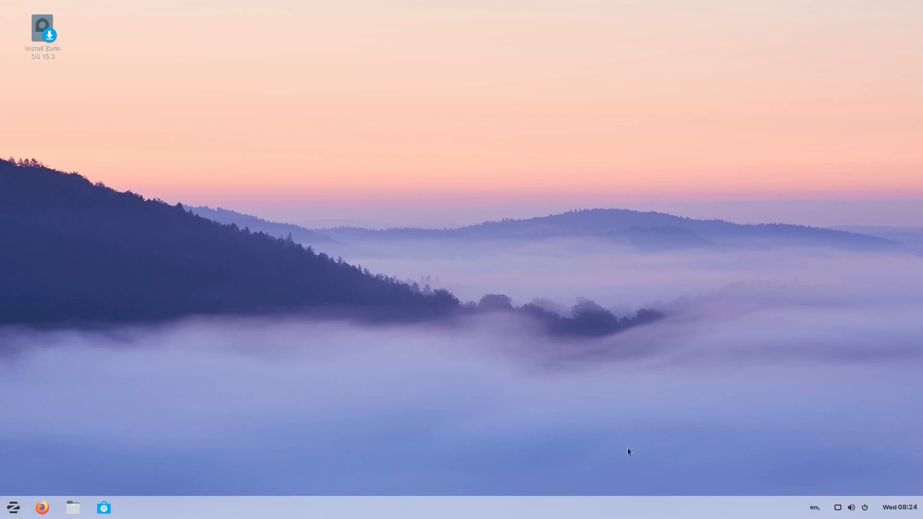
- Browse the applications in the Zorin start menu, then close it
{"action": "left_click", "coordinate": [14, 506]}
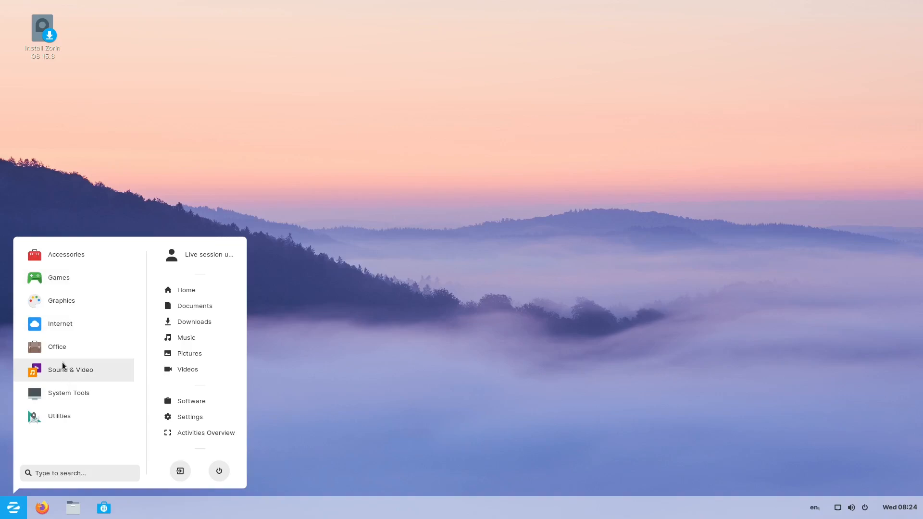
{"action": "left_click", "coordinate": [224, 171]}
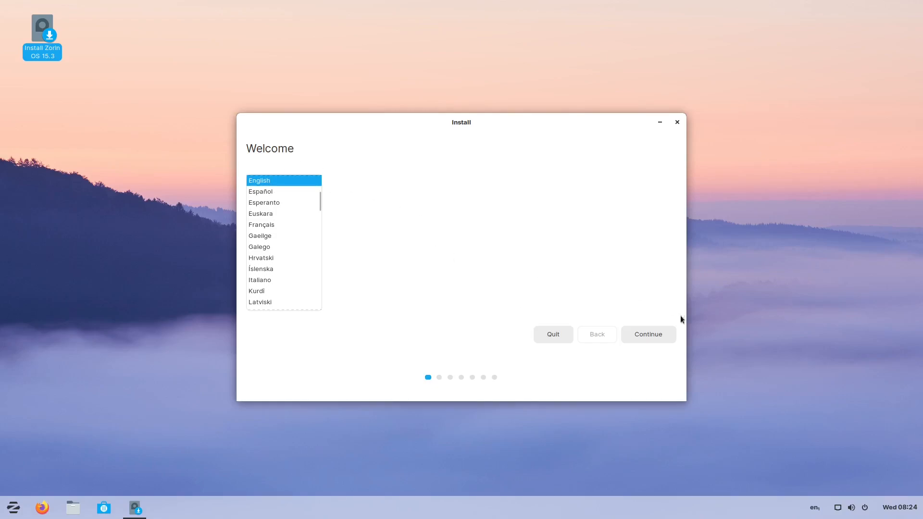
- Keep English and choose the Switzerland - German (Switzerland, no dead keys) keyboard layout
{"action": "left_click", "coordinate": [653, 333]}
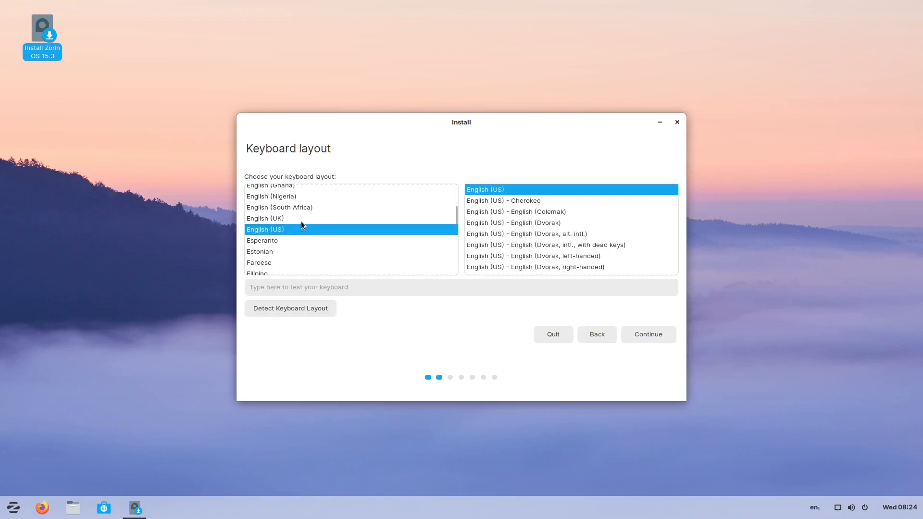
{"action": "scroll", "coordinate": [301, 224], "scroll_direction": "down", "scroll_amount": 6}
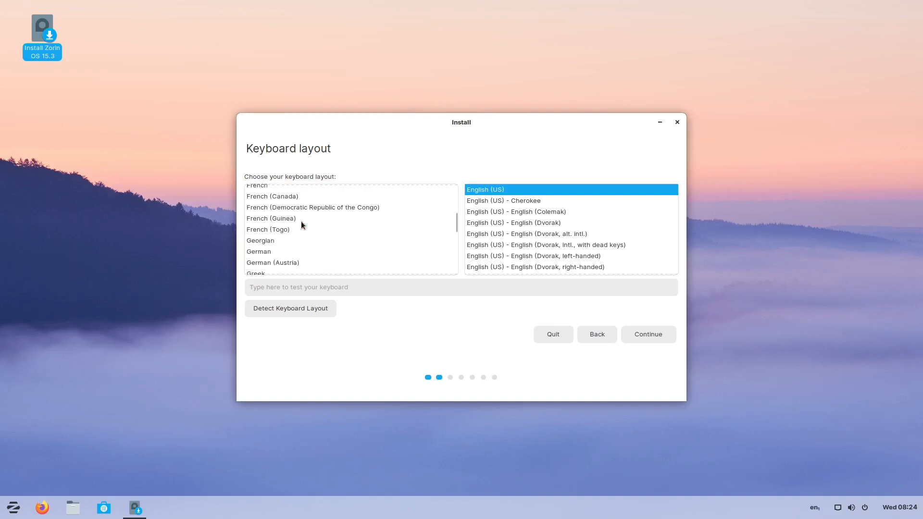
{"action": "scroll", "coordinate": [301, 223], "scroll_direction": "down", "scroll_amount": 12}
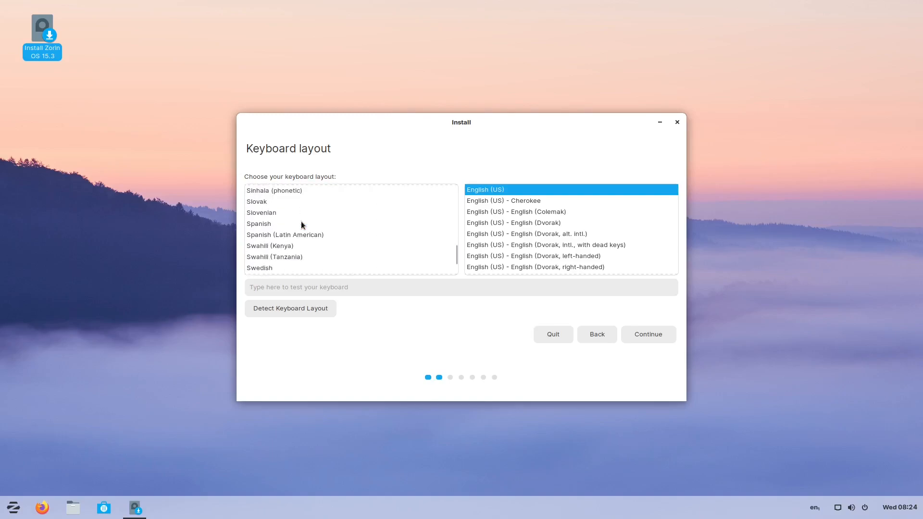
{"action": "left_click", "coordinate": [290, 214]}
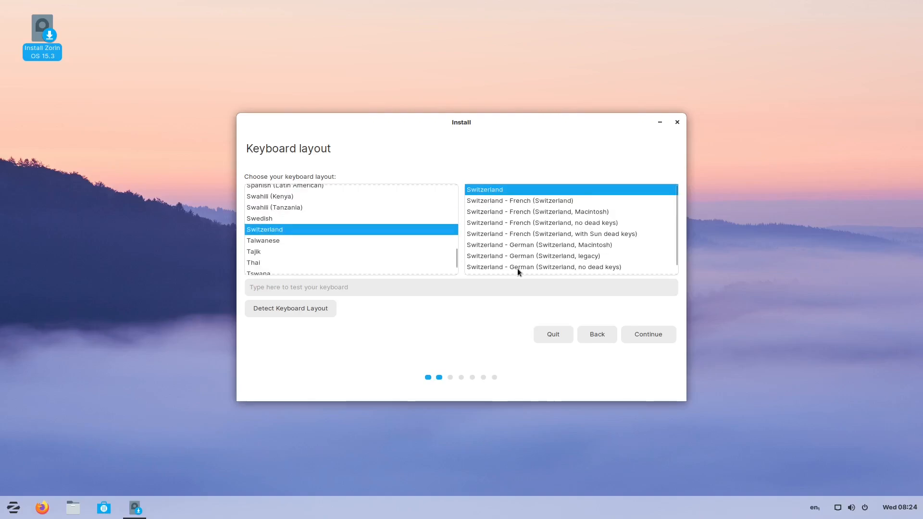
{"action": "left_click", "coordinate": [518, 268]}
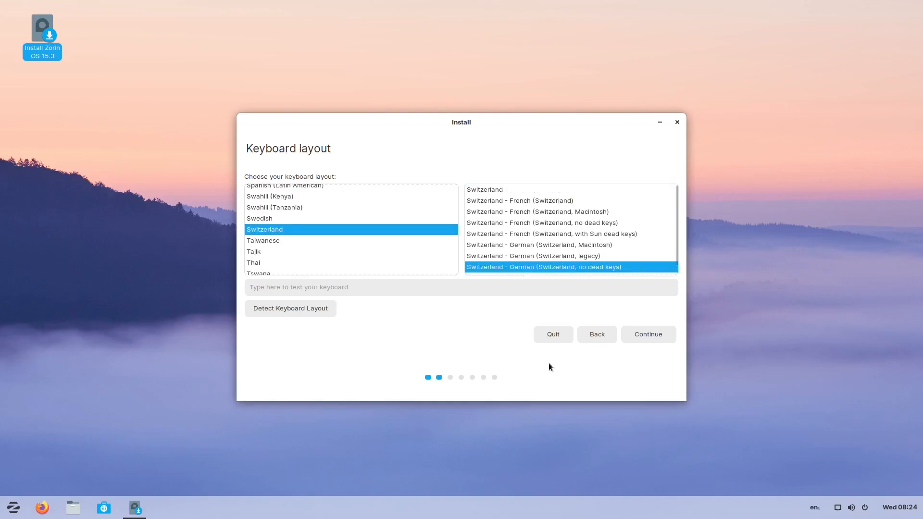
{"action": "left_click", "coordinate": [642, 338]}
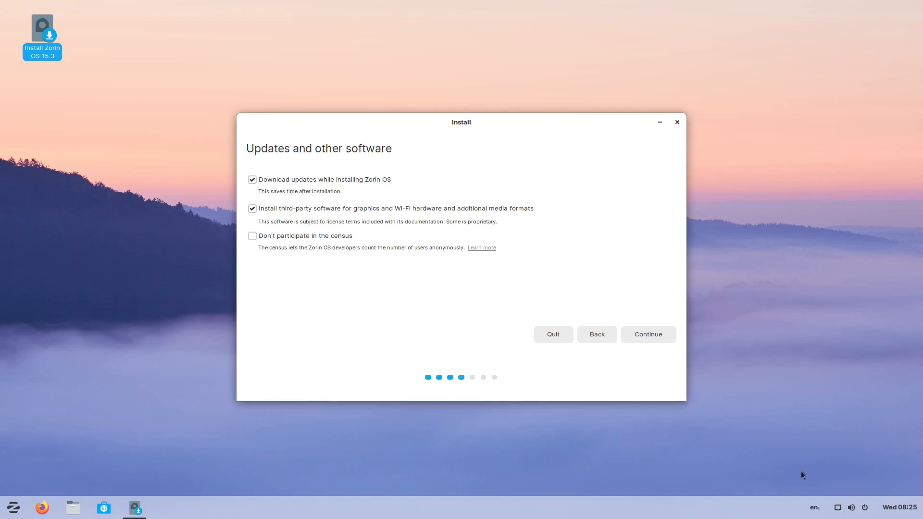
- Check the network connection, then continue with updates and third-party software downloads enabled
{"action": "left_click", "coordinate": [836, 510]}
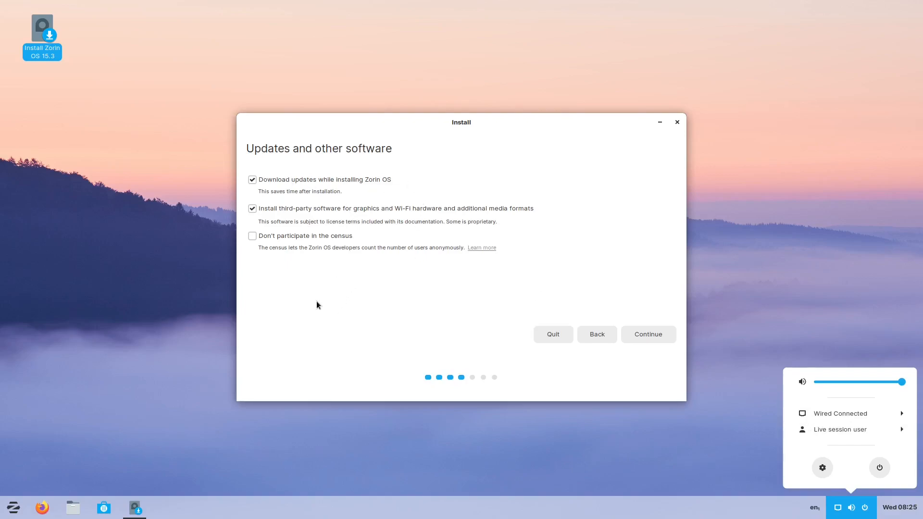
{"action": "left_click", "coordinate": [363, 332]}
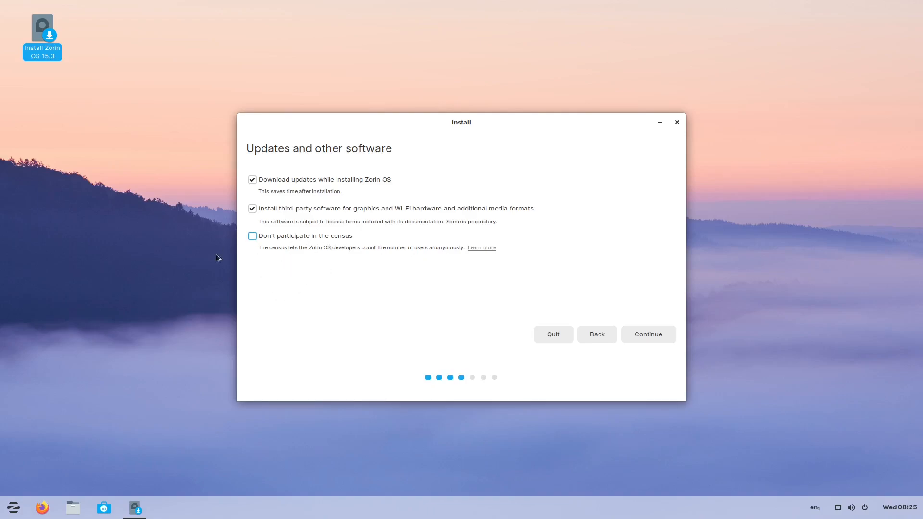
{"action": "left_click", "coordinate": [639, 335]}
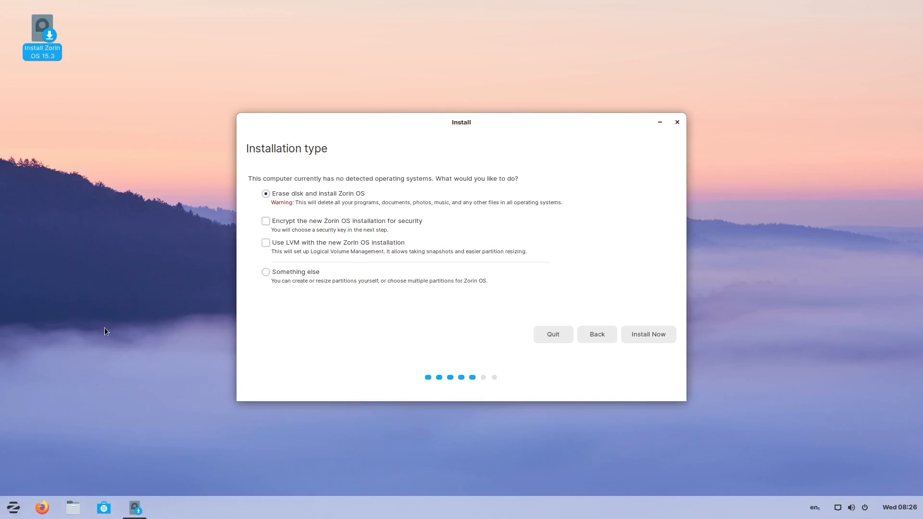
- Install with 'Erase disk and install Zorin OS' and confirm writing the changes to disk
{"action": "left_click", "coordinate": [646, 336]}
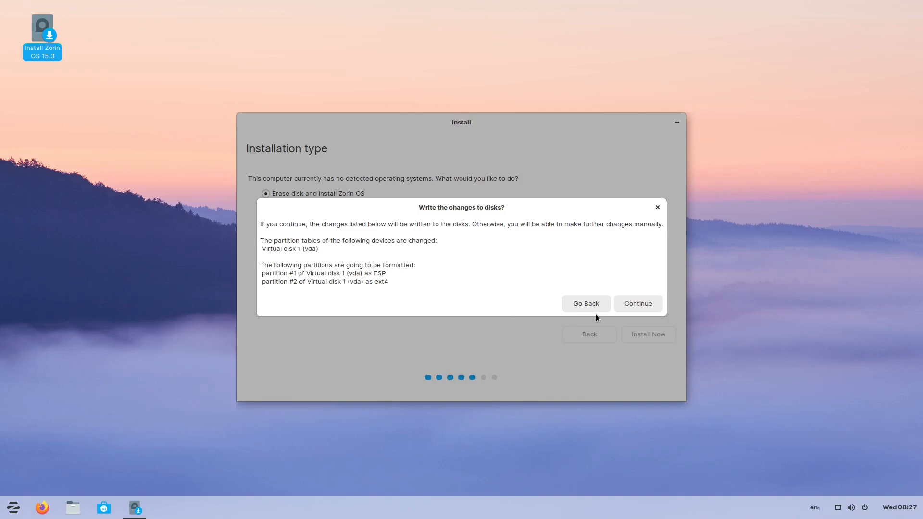
{"action": "left_click", "coordinate": [632, 305]}
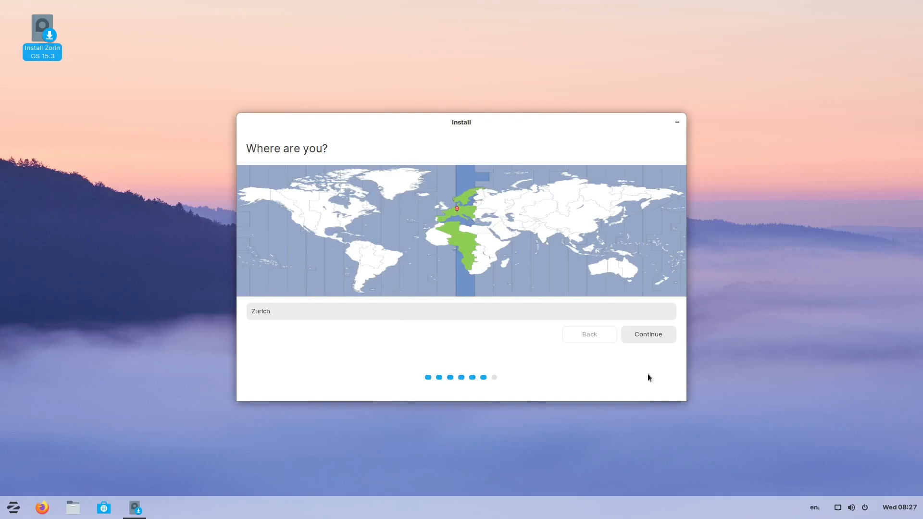
- Keep Zurich as the location, then enter your full name and computer name zorin
{"action": "left_click", "coordinate": [643, 336]}
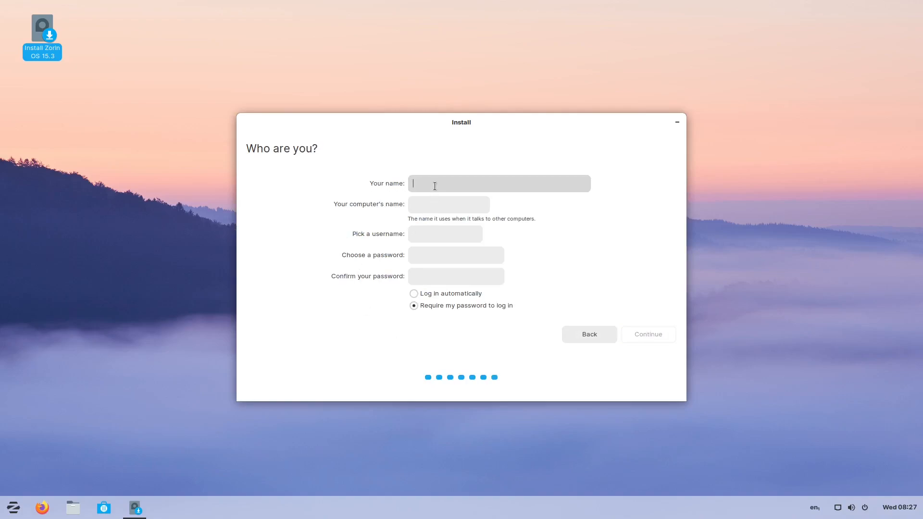
{"action": "type", "text": "Ermanno"}
{"action": "key", "text": "Tab"}
{"action": "type", "text": "zorin"}
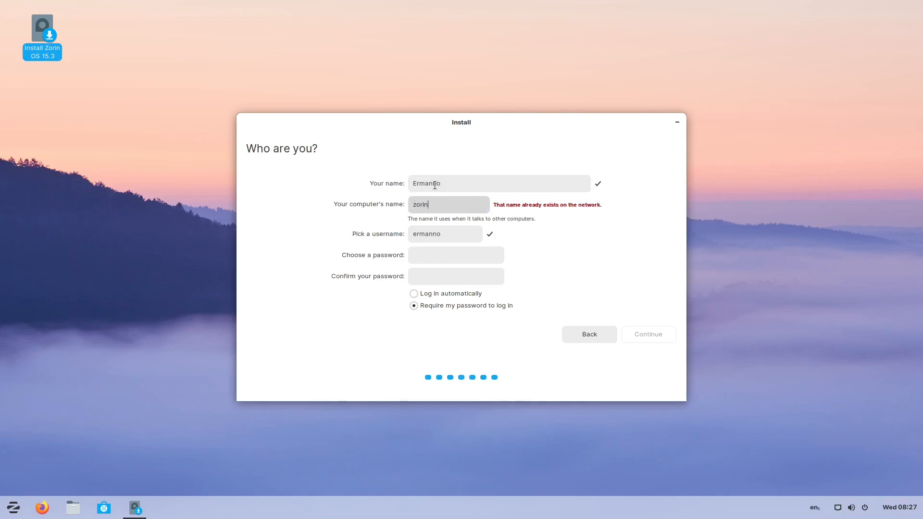
- Enter and confirm the account password, keeping 'Require my password to log in' selected
{"action": "key", "text": "Tab"}
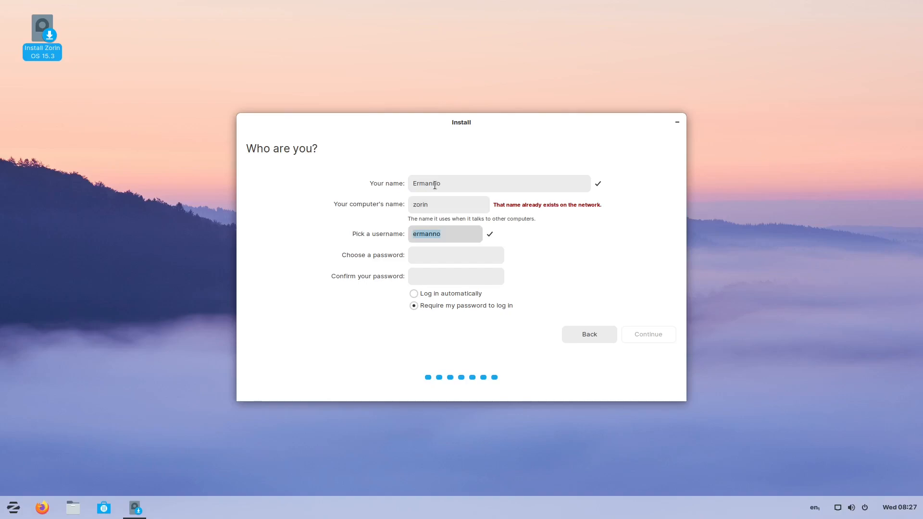
{"action": "key", "text": "Tab"}
{"action": "type", "text": "1234"}
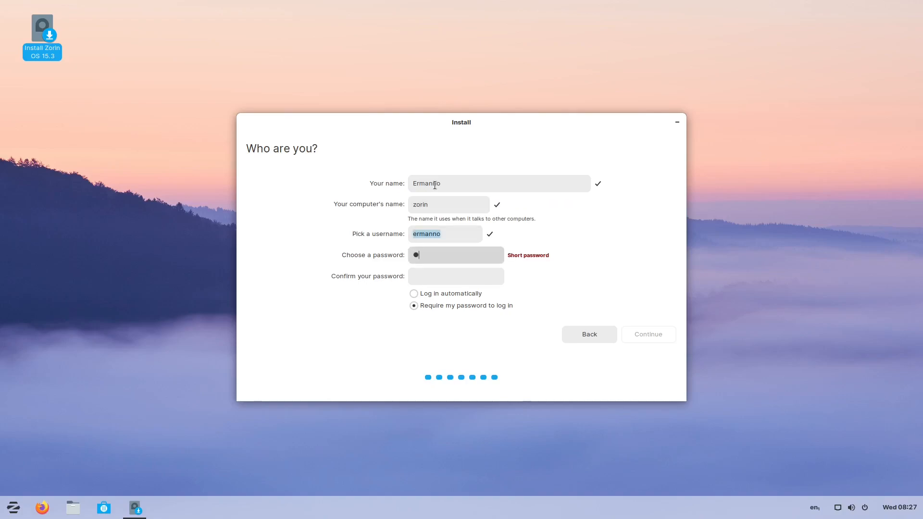
{"action": "type", "text": "56789"}
{"action": "key", "text": "Tab"}
{"action": "type", "text": "123456789"}
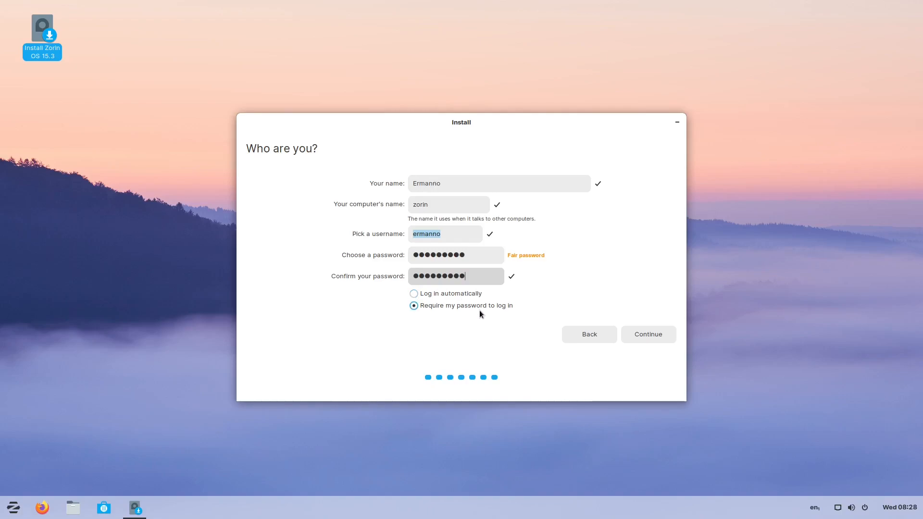
{"action": "left_click", "coordinate": [424, 307]}
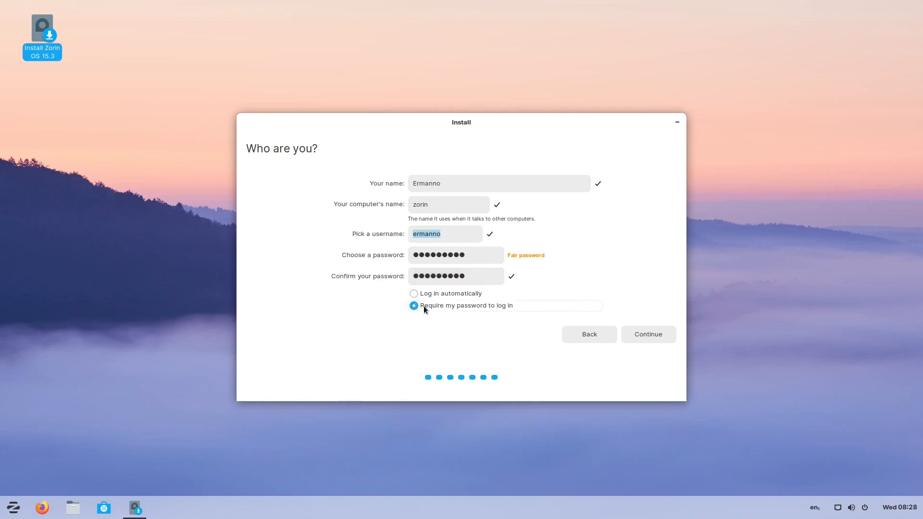
- Start the installation with these account details and restart once it completes
{"action": "left_click", "coordinate": [661, 333]}
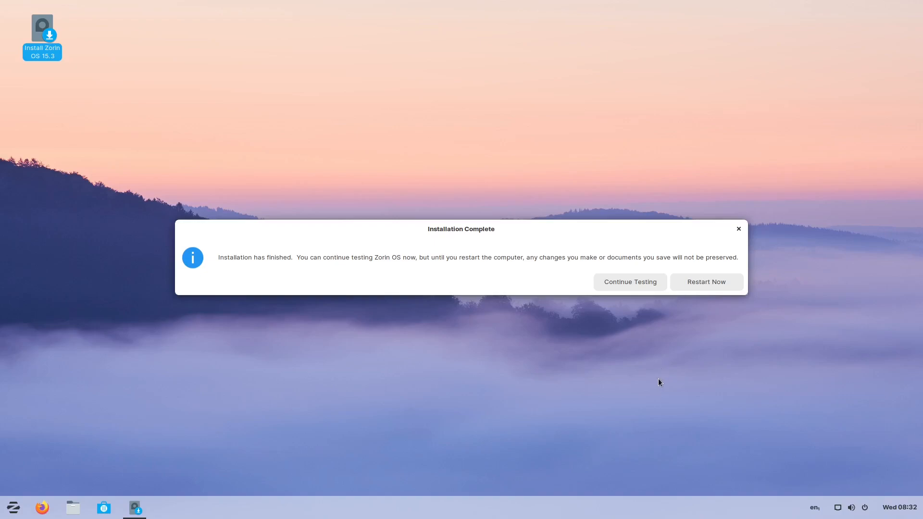
{"action": "left_click", "coordinate": [716, 280]}
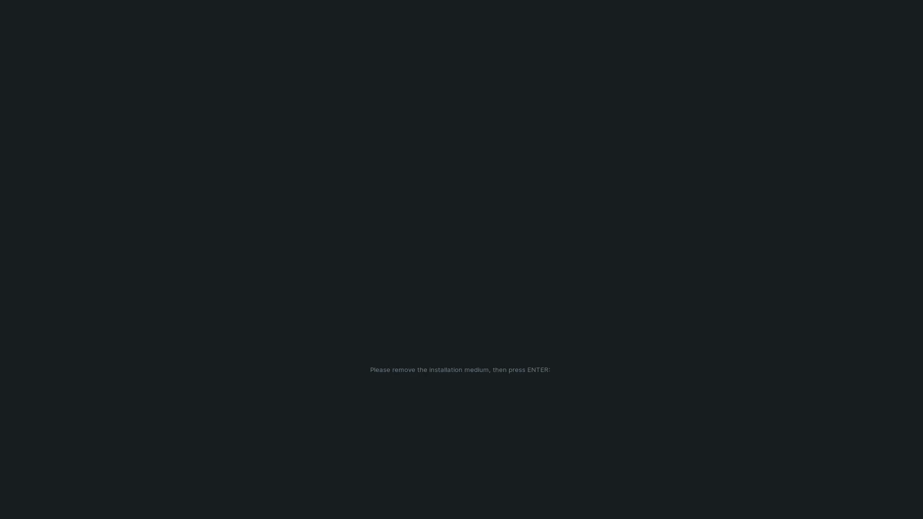
- Reboot into the newly installed Zorin OS after removing the installation medium
{"action": "key", "text": "Return"}
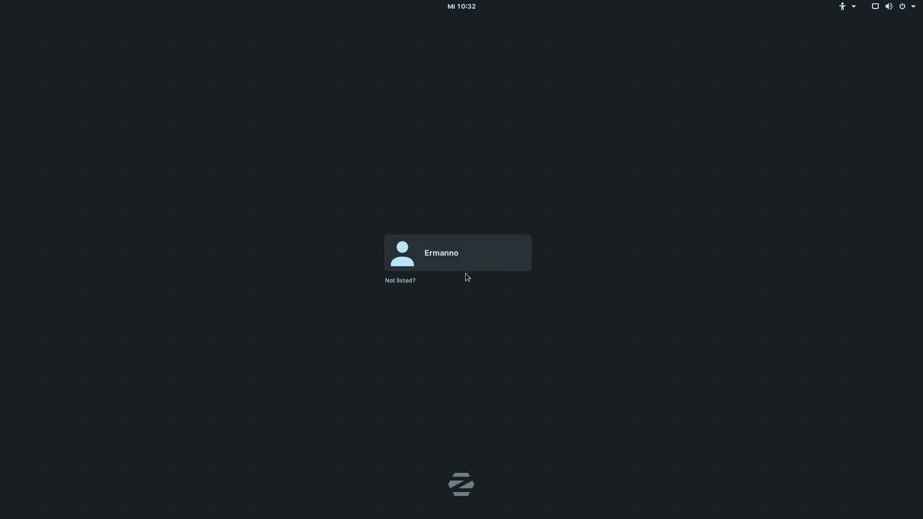
- Sign in by selecting the user account and entering its password
{"action": "left_click", "coordinate": [467, 262]}
{"action": "type", "text": "••••••••"}
{"action": "key", "text": "Return"}
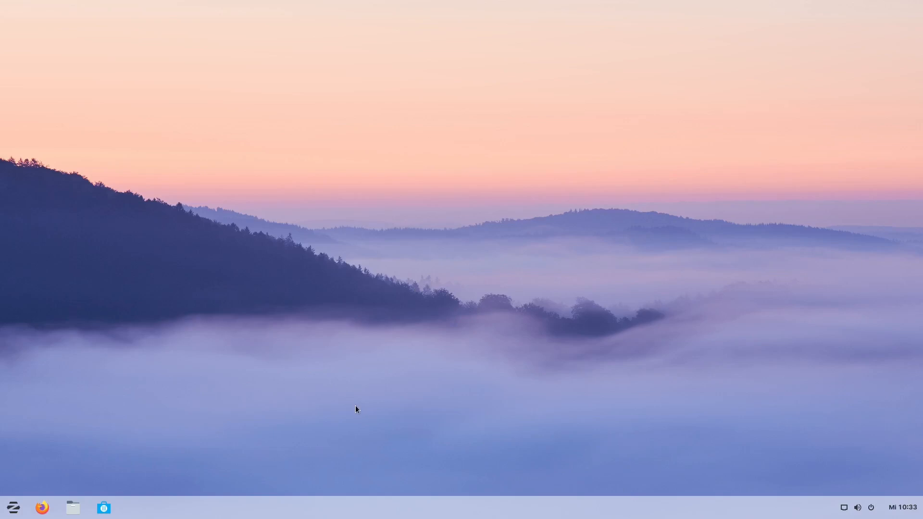
- Close the application launcher and dismiss the 72 kB Software Updater prompt
{"action": "left_click", "coordinate": [12, 507]}
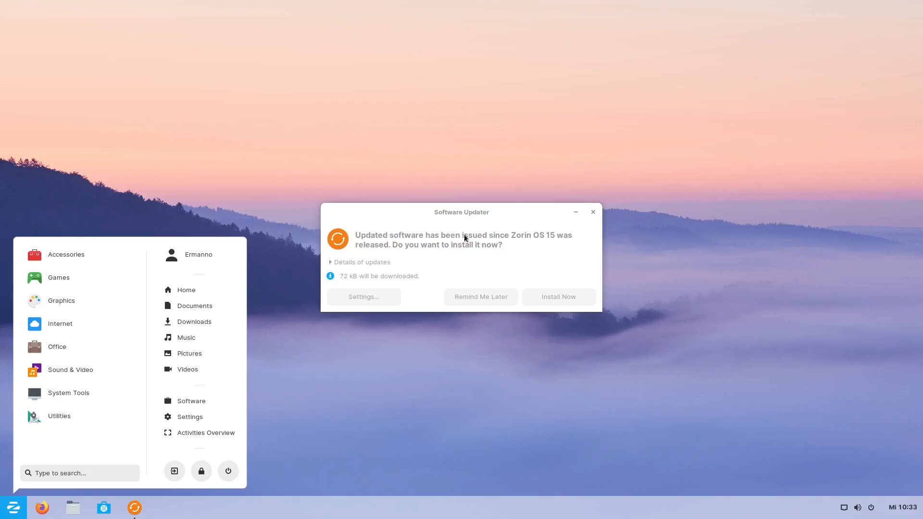
{"action": "left_click", "coordinate": [575, 212]}
{"action": "left_click", "coordinate": [575, 214]}
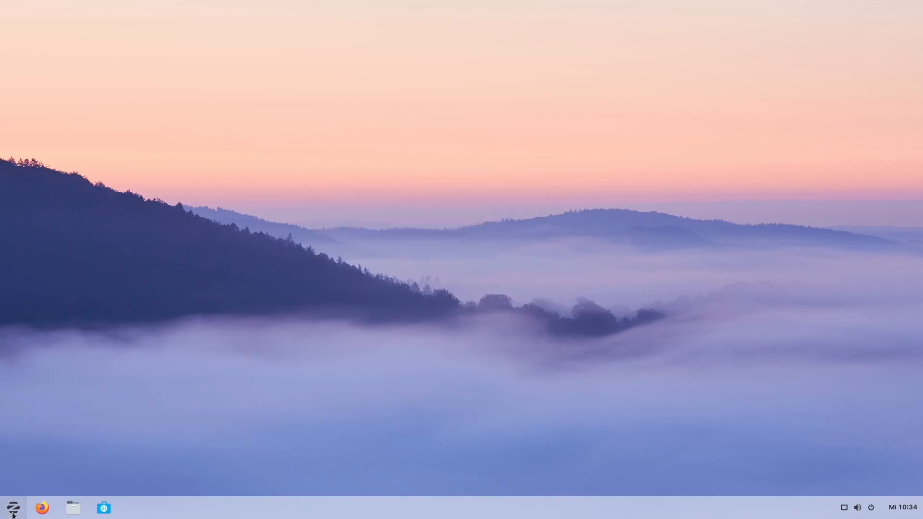
- Open the empty Documents folder in Files from the Zorin menu
{"action": "key", "text": "super"}
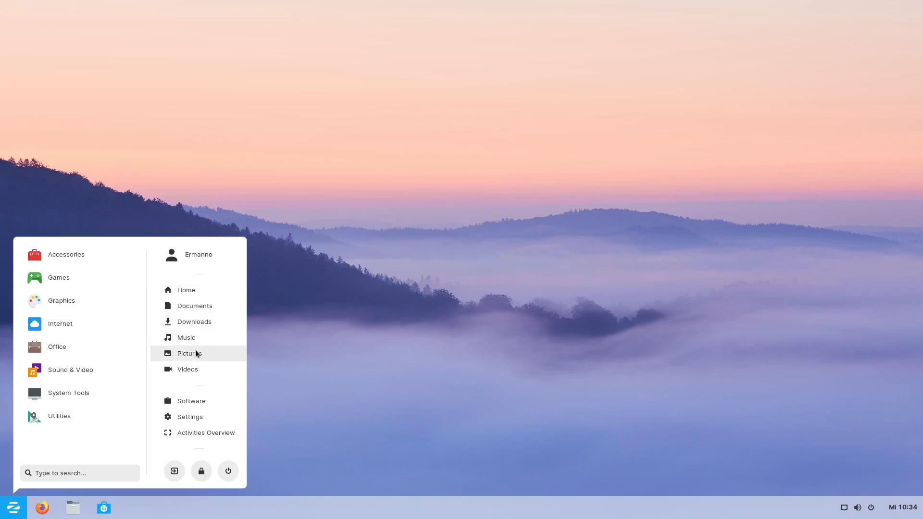
{"action": "left_click", "coordinate": [197, 305]}
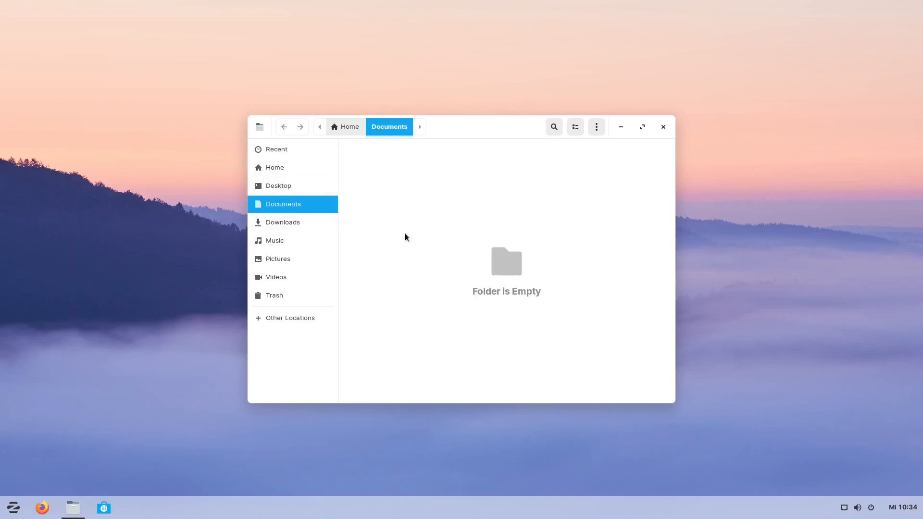
- Check the Files version (3.26.4) in About, close Files, and launch the Software store
{"action": "left_click", "coordinate": [259, 127]}
{"action": "left_click", "coordinate": [276, 229]}
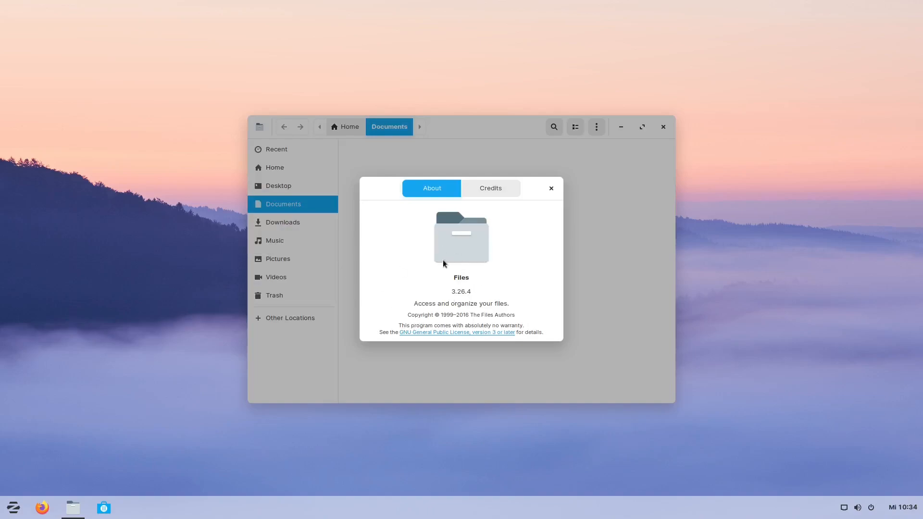
{"action": "left_click", "coordinate": [551, 188]}
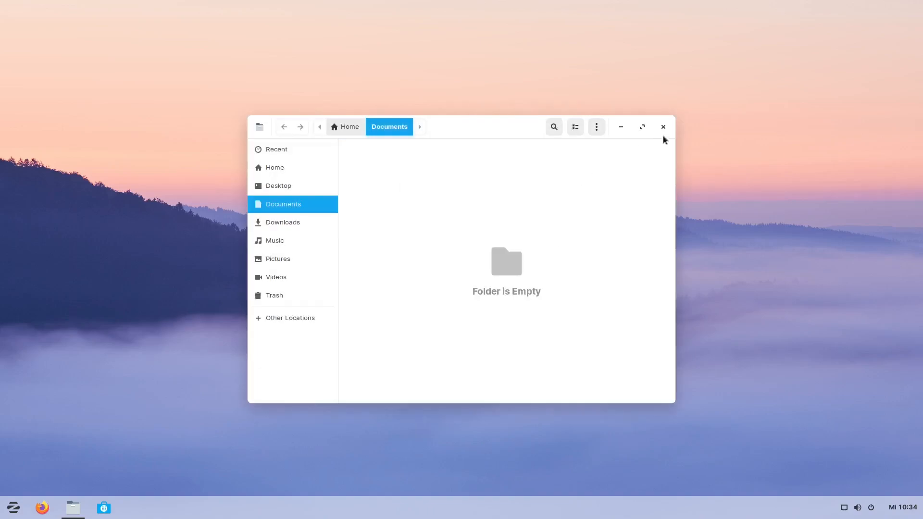
{"action": "left_click", "coordinate": [663, 127]}
{"action": "left_click", "coordinate": [14, 510]}
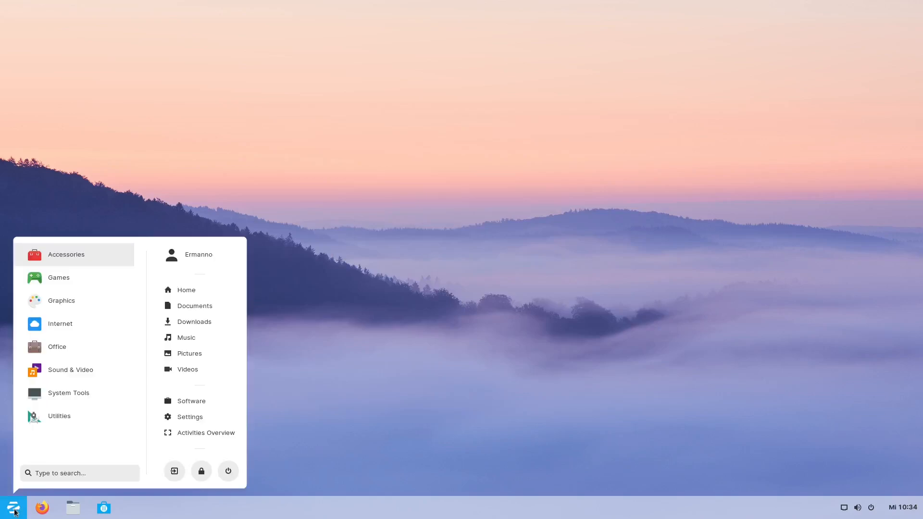
{"action": "left_click", "coordinate": [197, 404]}
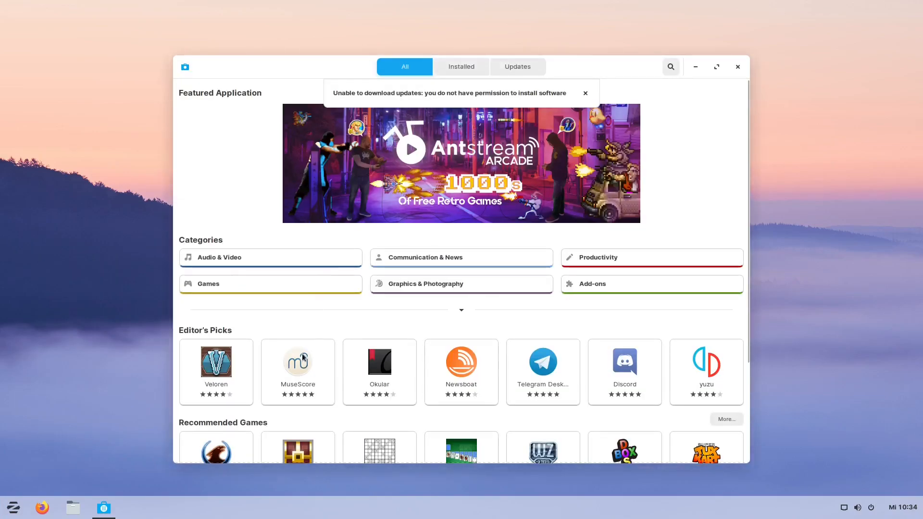
- Dismiss the permission error and scroll through the featured apps, categories and Editor's Picks
{"action": "left_click", "coordinate": [585, 94]}
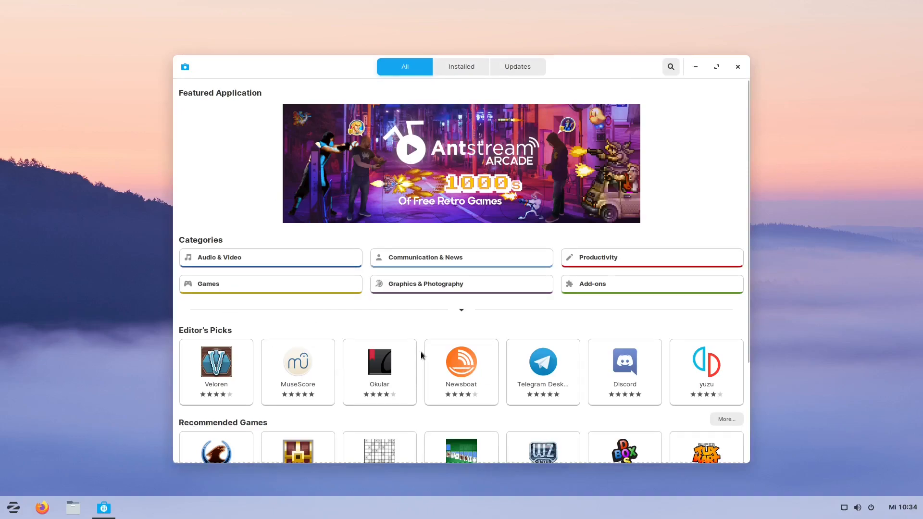
{"action": "scroll", "coordinate": [461, 370], "scroll_direction": "down", "scroll_amount": 3}
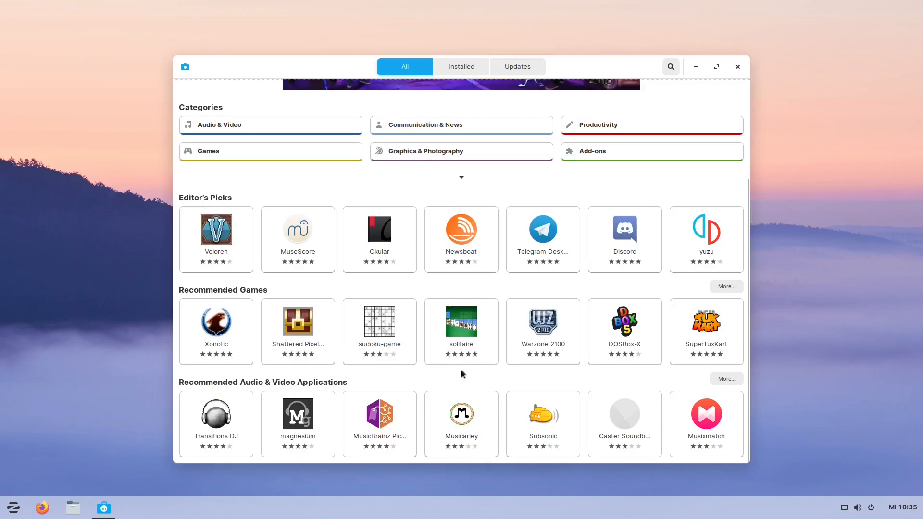
{"action": "scroll", "coordinate": [461, 370], "scroll_direction": "up", "scroll_amount": 3}
{"action": "scroll", "coordinate": [465, 403], "scroll_direction": "down", "scroll_amount": 3}
{"action": "scroll", "coordinate": [394, 221], "scroll_direction": "up", "scroll_amount": 3}
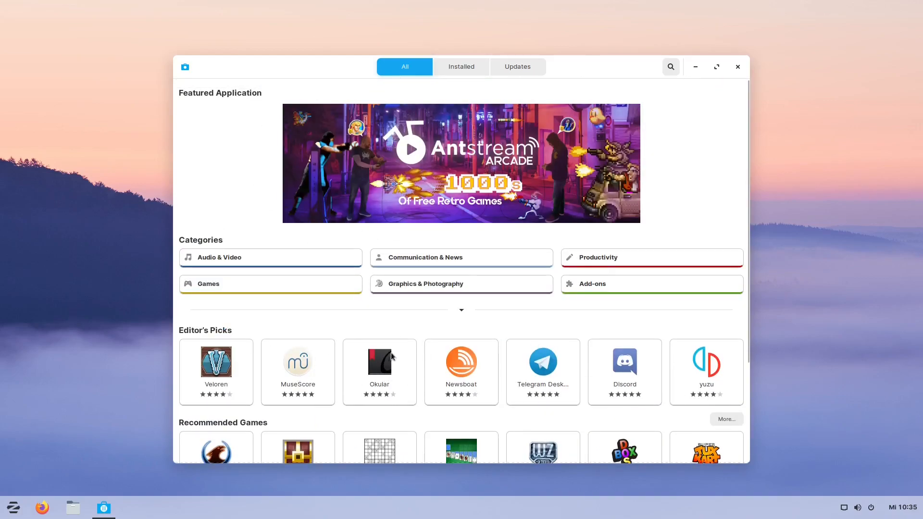
{"action": "scroll", "coordinate": [388, 355], "scroll_direction": "down", "scroll_amount": 5}
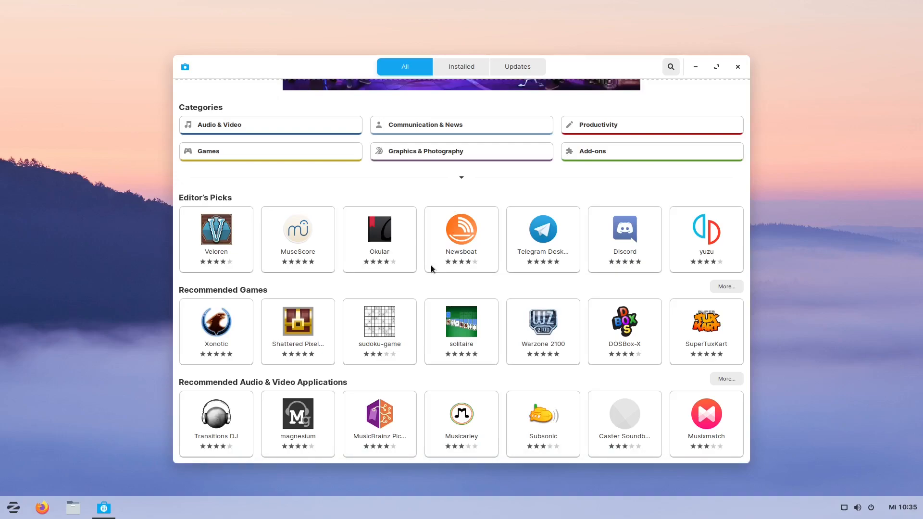
{"action": "scroll", "coordinate": [431, 266], "scroll_direction": "up", "scroll_amount": 5}
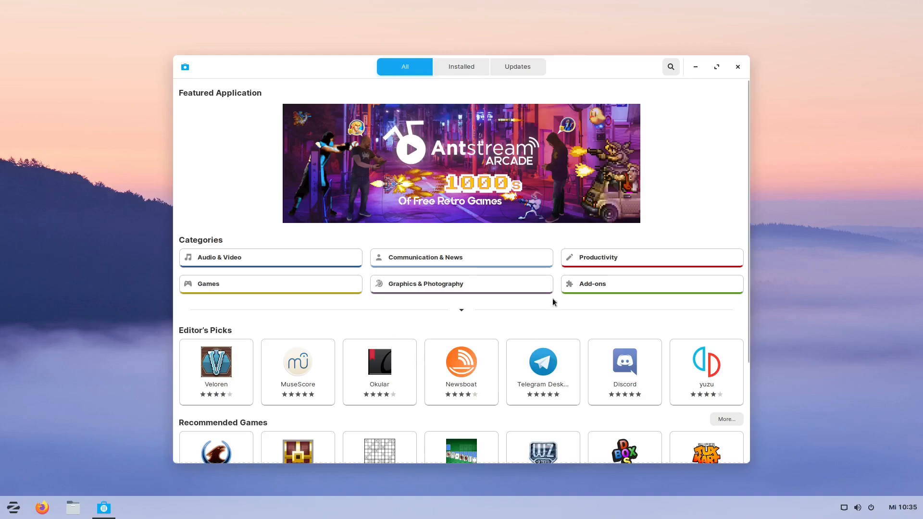
- Close the Software store and go to the Appearance page in Settings
{"action": "left_click", "coordinate": [737, 67]}
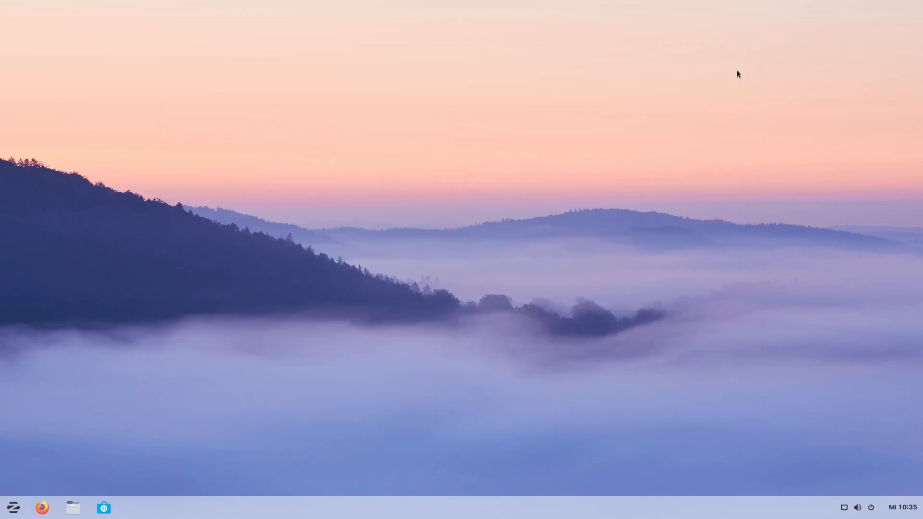
{"action": "left_click", "coordinate": [13, 512]}
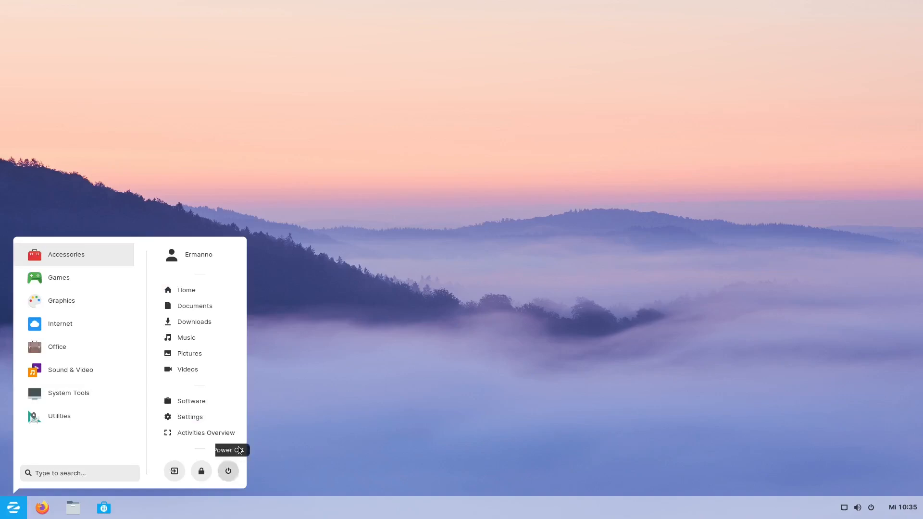
{"action": "left_click", "coordinate": [196, 417]}
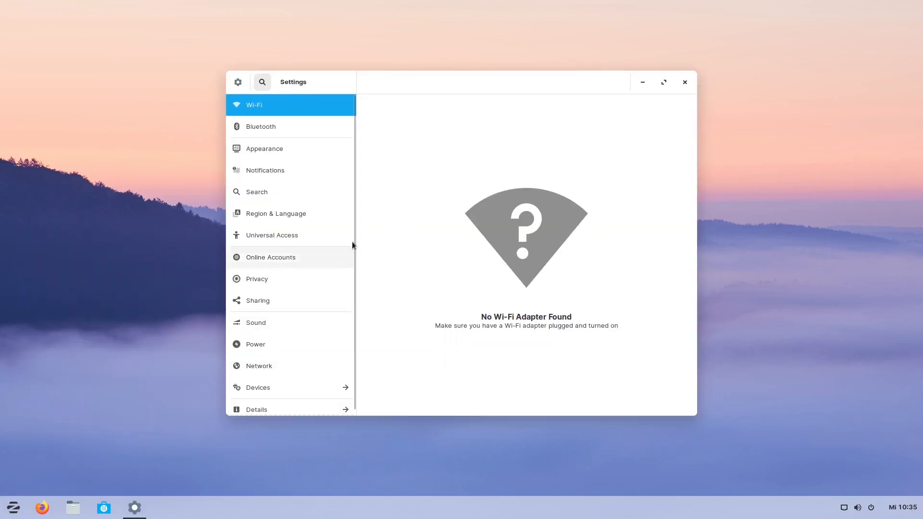
{"action": "scroll", "coordinate": [298, 189], "scroll_direction": "down", "scroll_amount": 1}
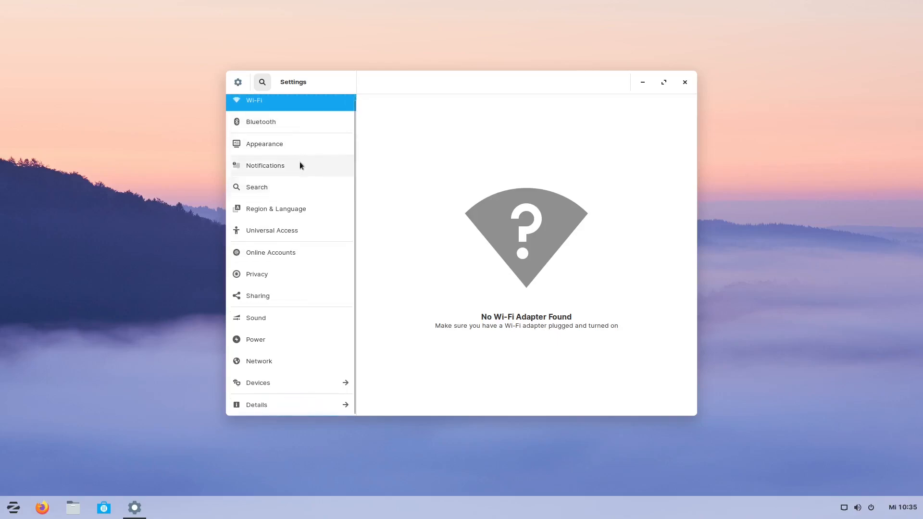
{"action": "left_click", "coordinate": [265, 145]}
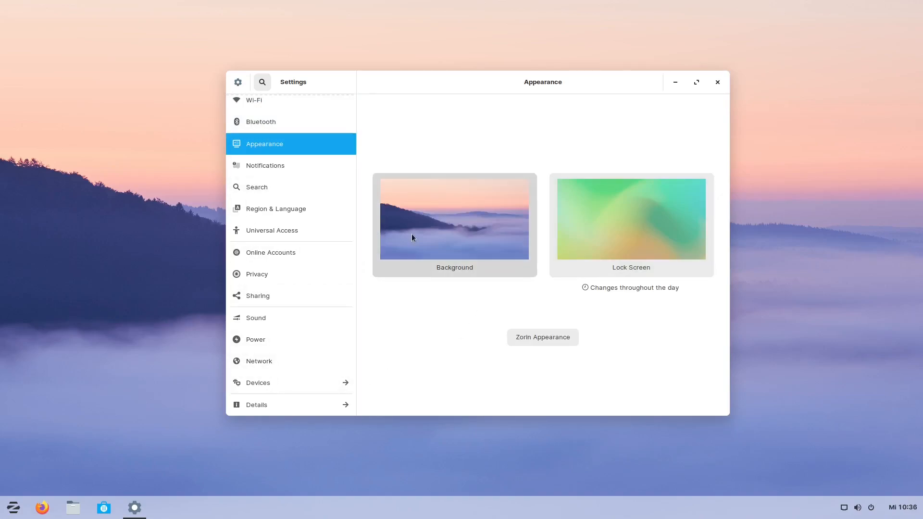
- Set the desktop background to the white Zorin wallpaper
{"action": "left_click", "coordinate": [444, 227]}
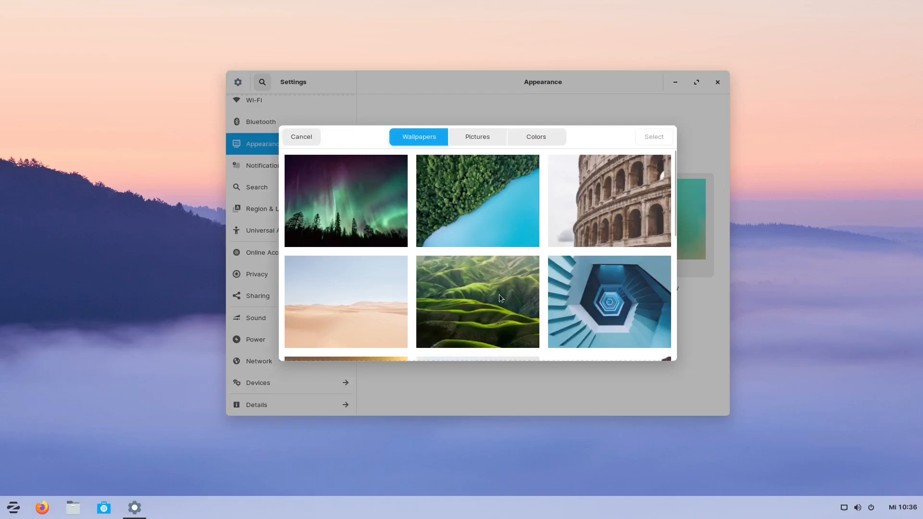
{"action": "scroll", "coordinate": [499, 294], "scroll_direction": "down", "scroll_amount": 5}
{"action": "scroll", "coordinate": [499, 298], "scroll_direction": "down", "scroll_amount": 3}
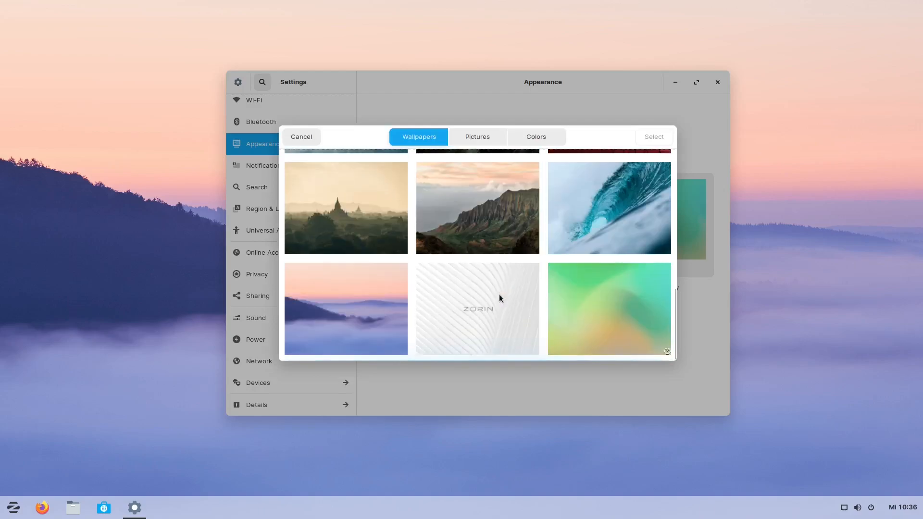
{"action": "left_click", "coordinate": [473, 300]}
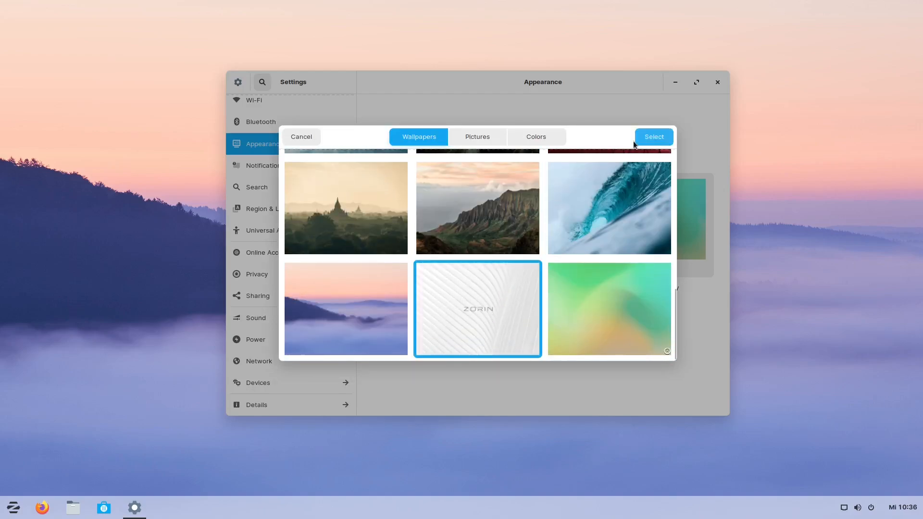
{"action": "left_click", "coordinate": [645, 137]}
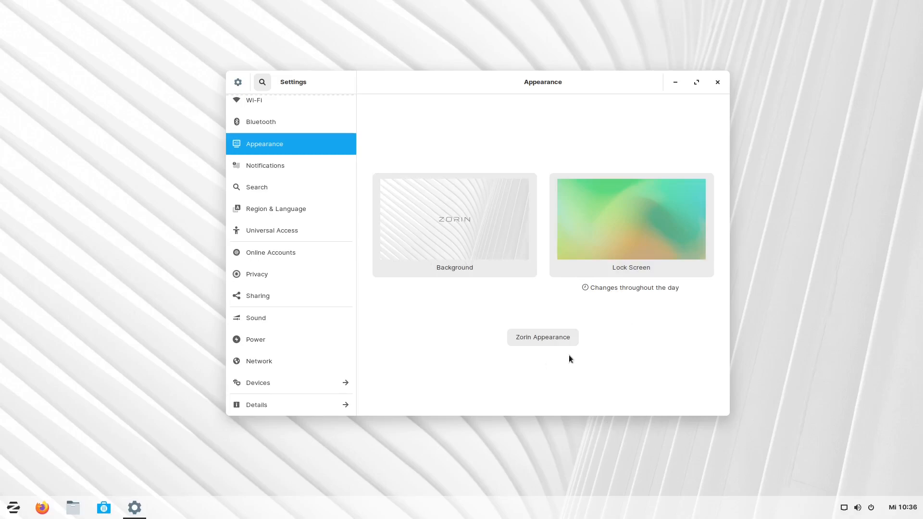
{"action": "left_click", "coordinate": [540, 338]}
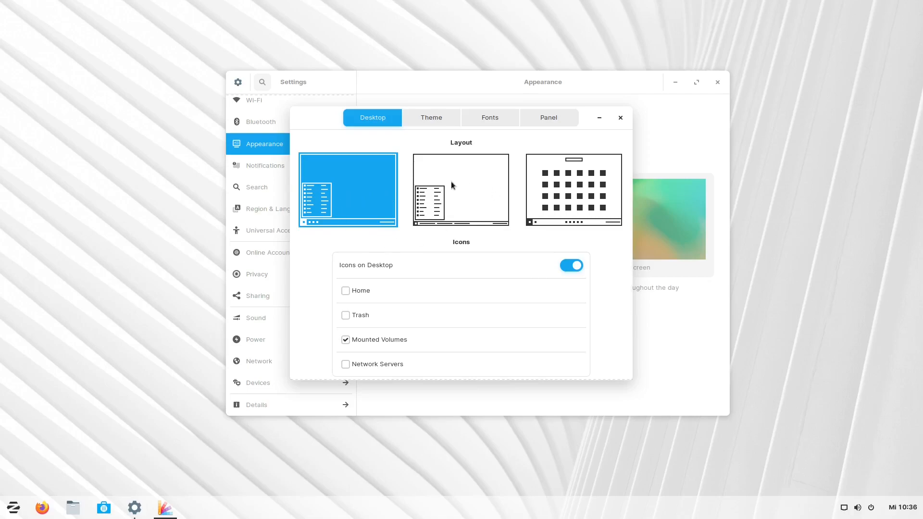
{"action": "left_click", "coordinate": [442, 198]}
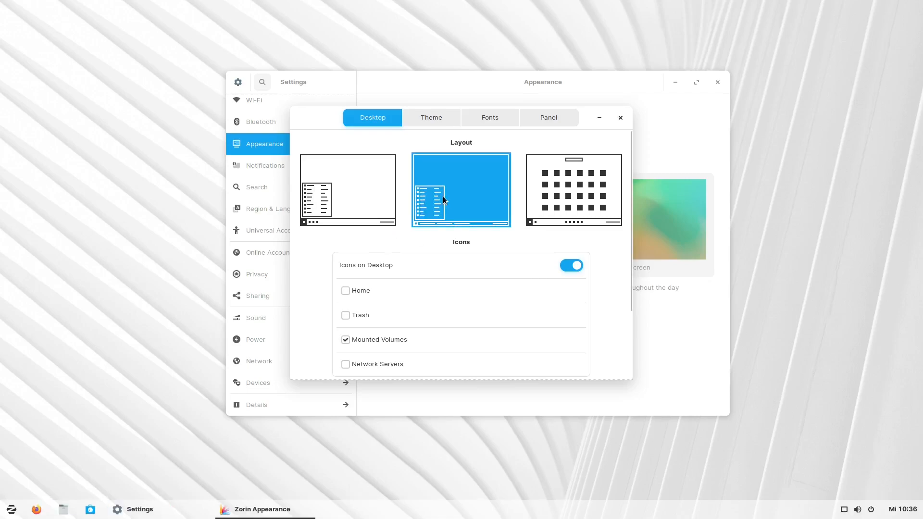
{"action": "left_click", "coordinate": [274, 512]}
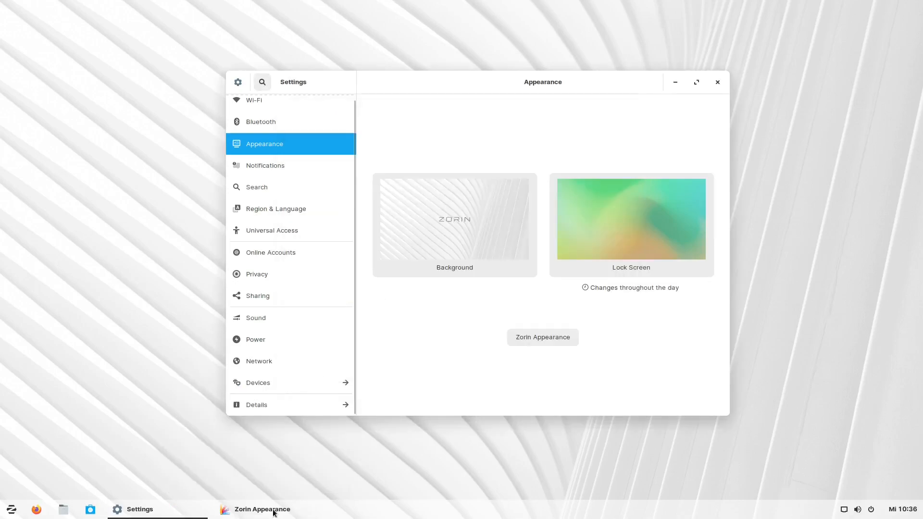
{"action": "left_click", "coordinate": [274, 512]}
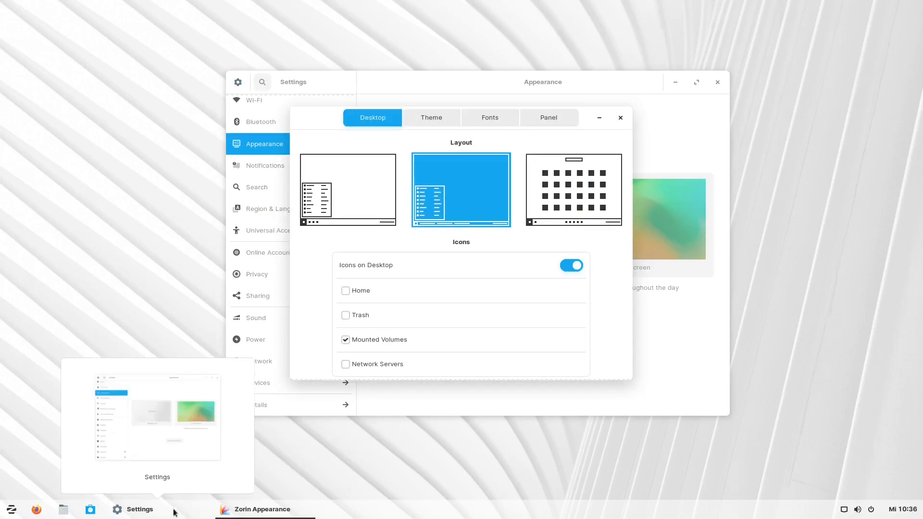
{"action": "left_click", "coordinate": [579, 199]}
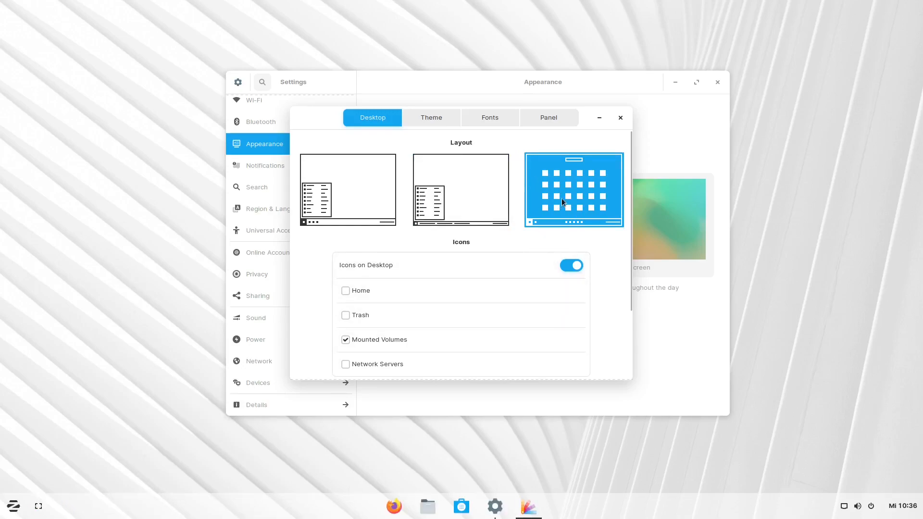
{"action": "left_click", "coordinate": [343, 193]}
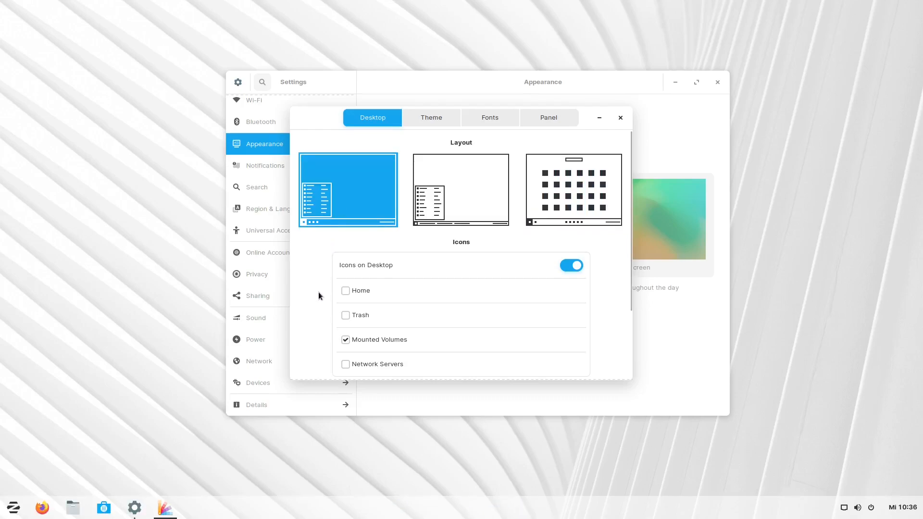
{"action": "scroll", "coordinate": [322, 285], "scroll_direction": "down", "scroll_amount": 1}
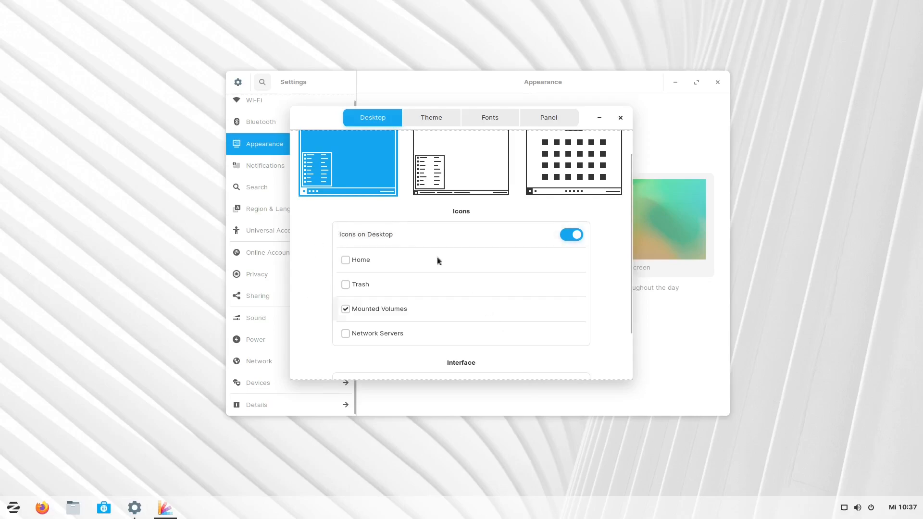
{"action": "left_click", "coordinate": [344, 260]}
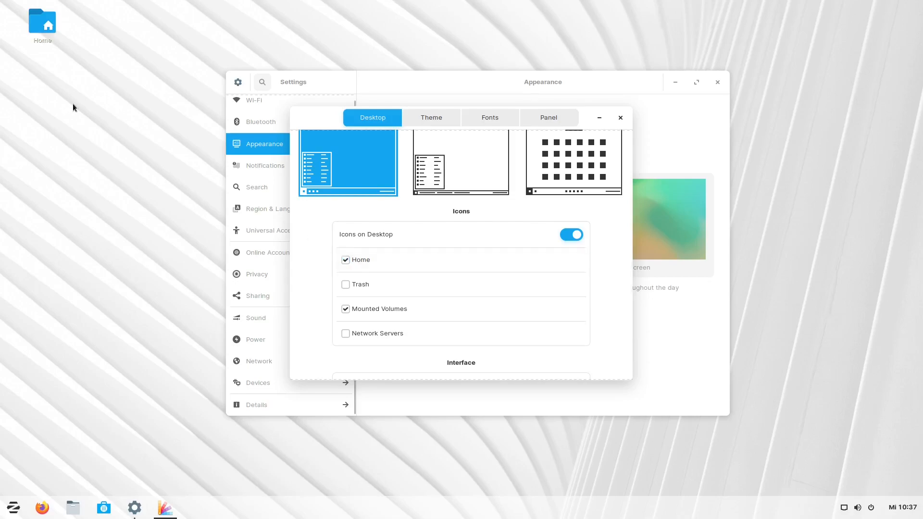
{"action": "left_click", "coordinate": [345, 284]}
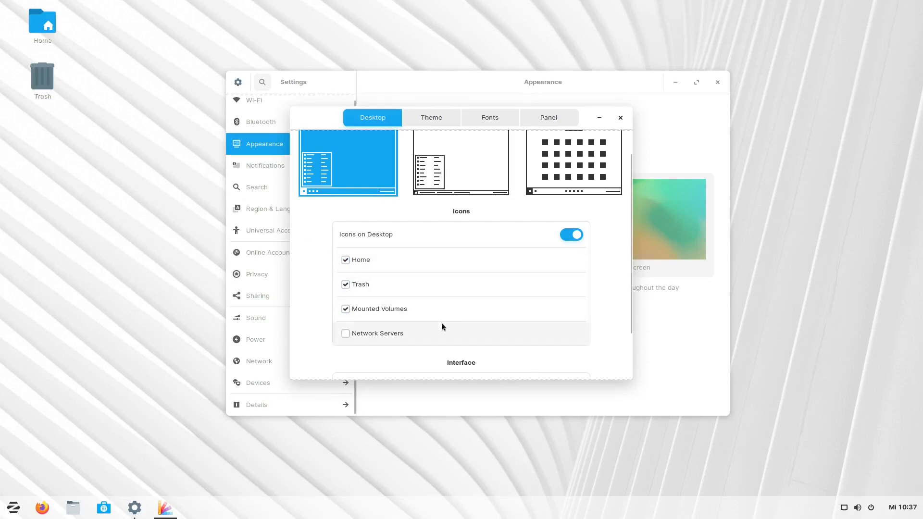
{"action": "scroll", "coordinate": [441, 322], "scroll_direction": "down", "scroll_amount": 2}
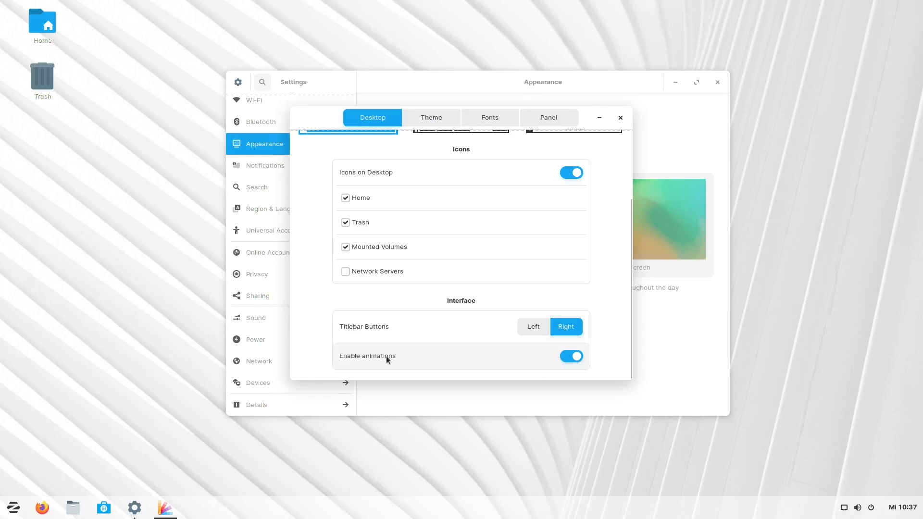
{"action": "left_click", "coordinate": [528, 326]}
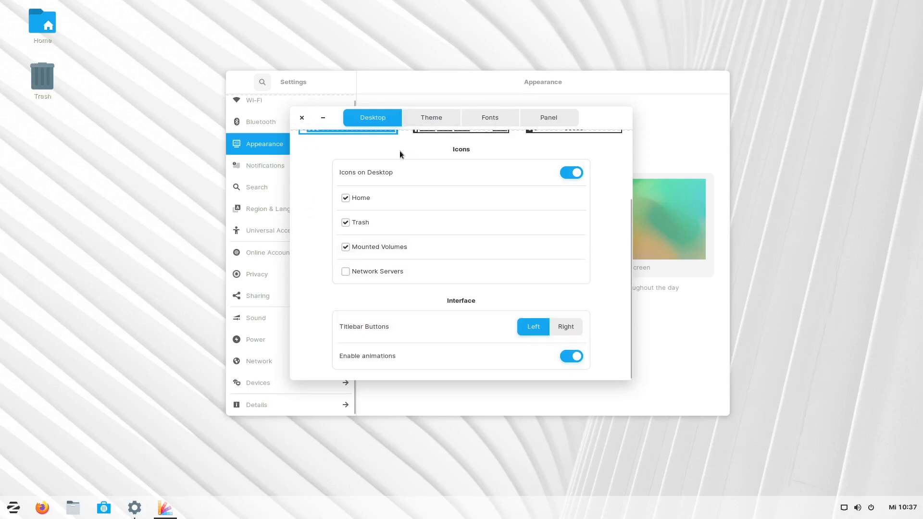
{"action": "left_click", "coordinate": [568, 328]}
{"action": "scroll", "coordinate": [513, 330], "scroll_direction": "up", "scroll_amount": 1}
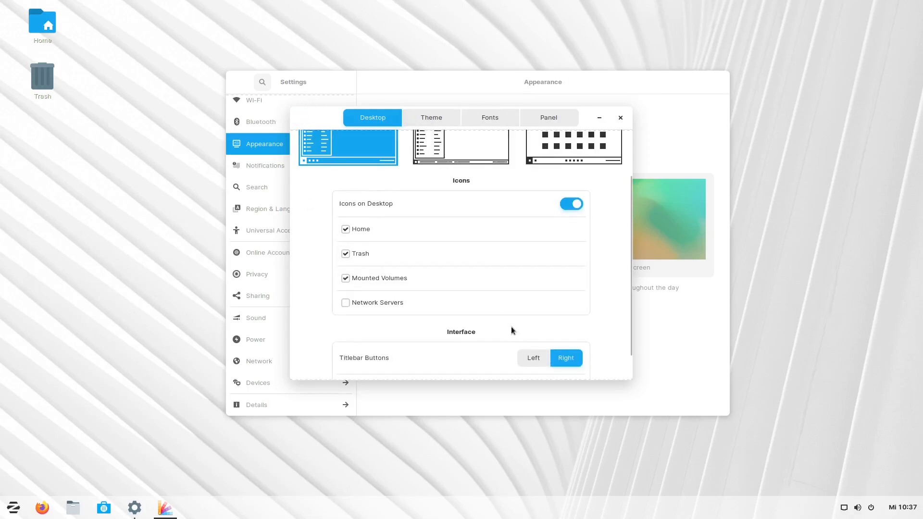
{"action": "scroll", "coordinate": [504, 322], "scroll_direction": "up", "scroll_amount": 1}
- Choose the green accent colour and dark background style, then view the Fonts settings
{"action": "left_click", "coordinate": [430, 119]}
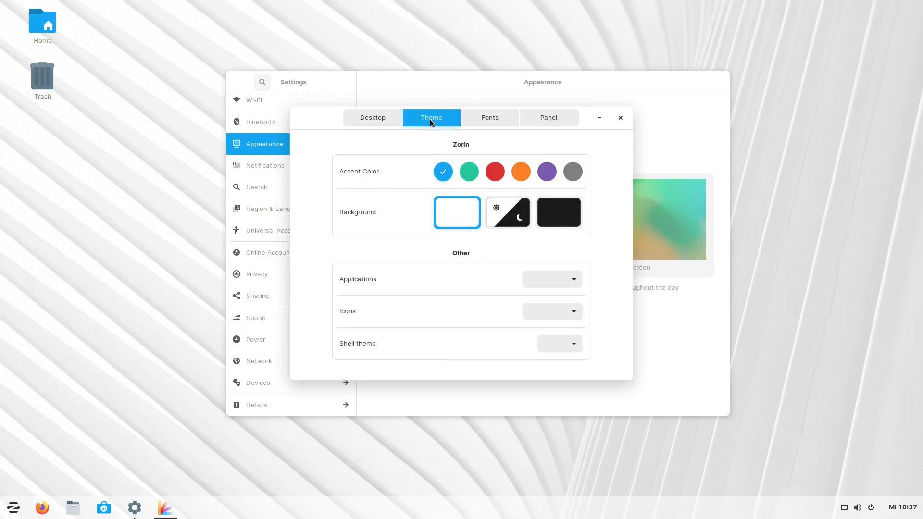
{"action": "left_click", "coordinate": [471, 175]}
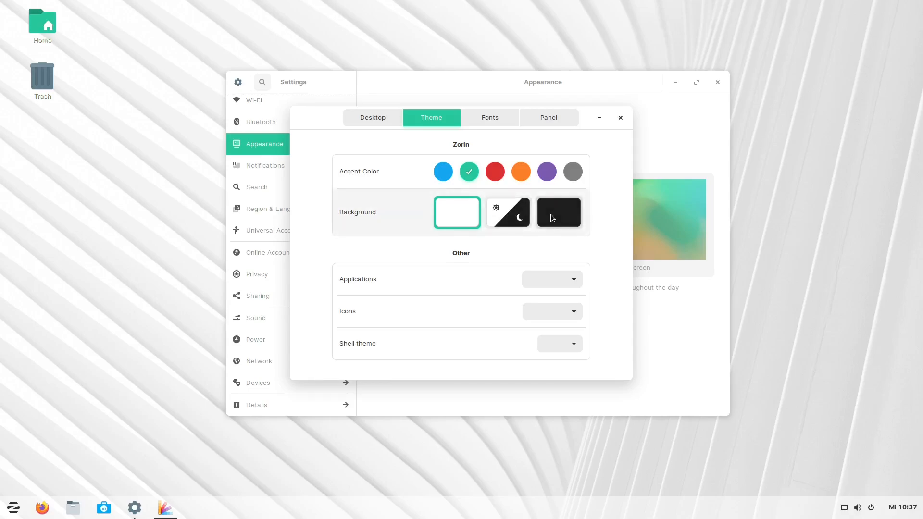
{"action": "left_click", "coordinate": [566, 210]}
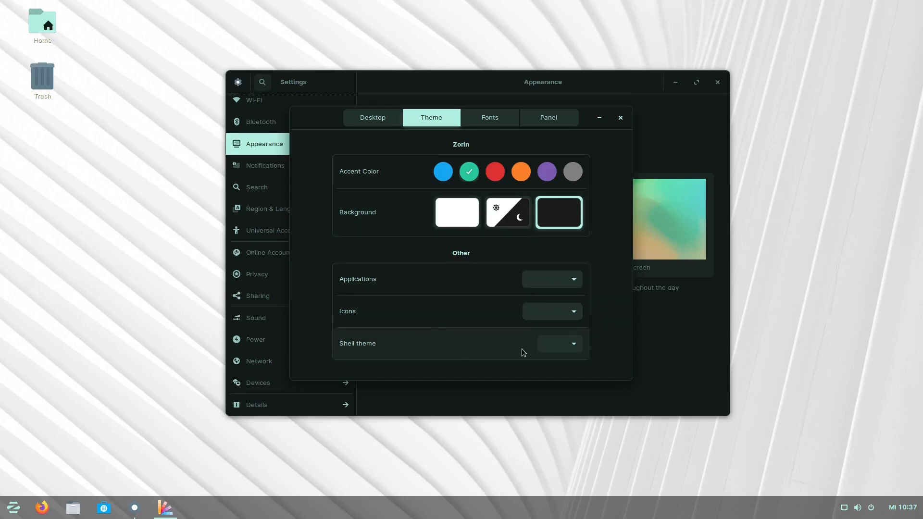
{"action": "left_click", "coordinate": [575, 279]}
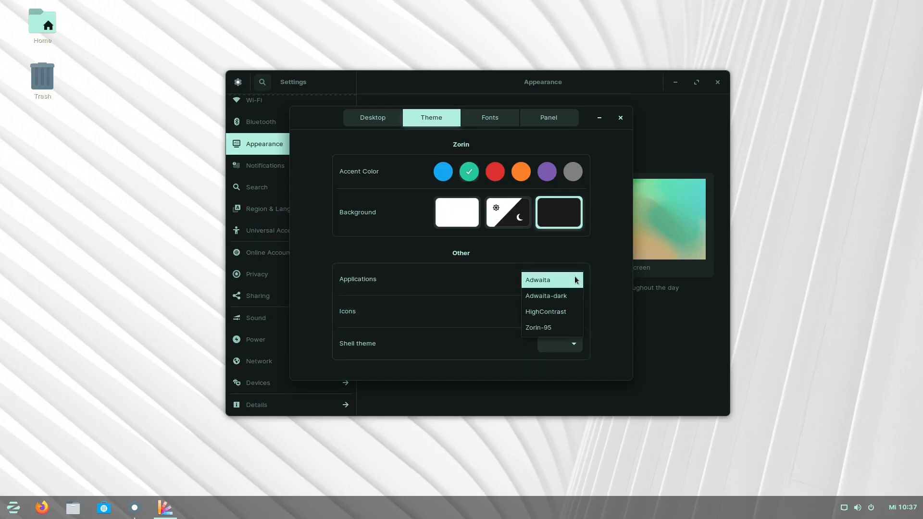
{"action": "left_click", "coordinate": [587, 257]}
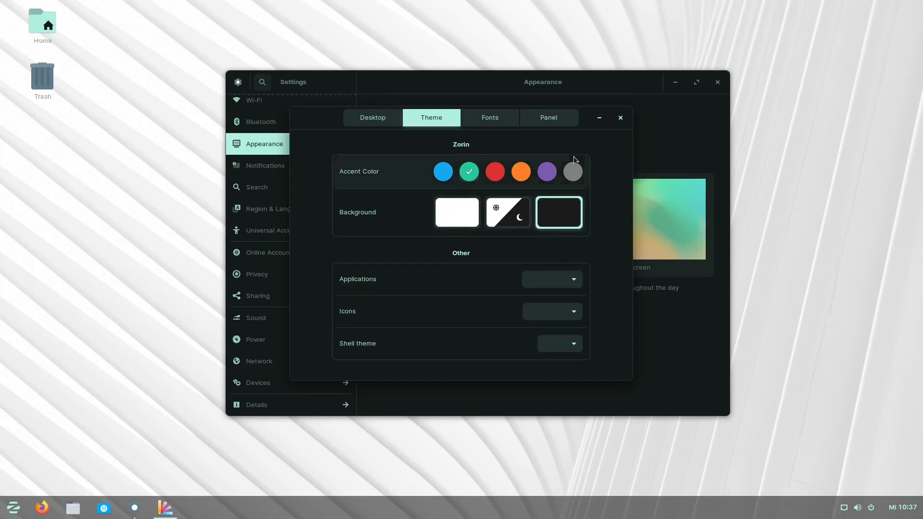
{"action": "left_click", "coordinate": [487, 117]}
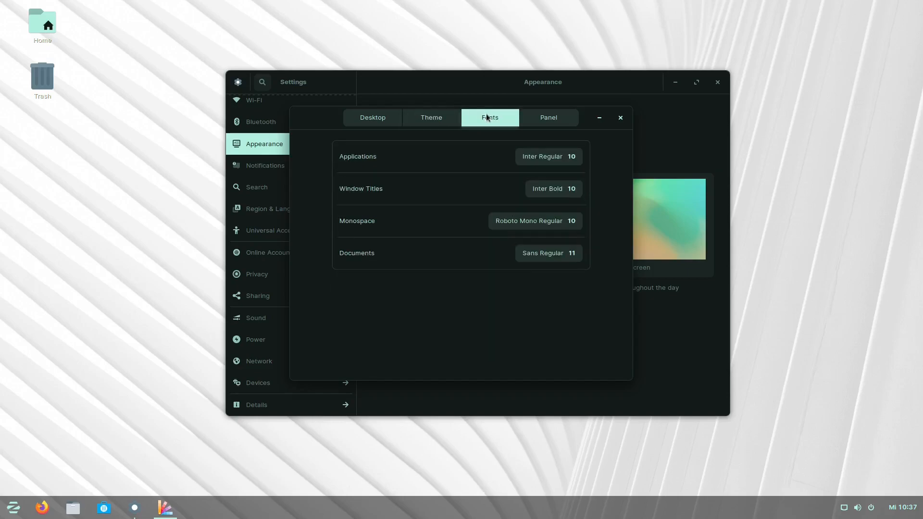
- Turn on Date and Seconds for the taskbar clock on the Panel tab
{"action": "left_click", "coordinate": [552, 120]}
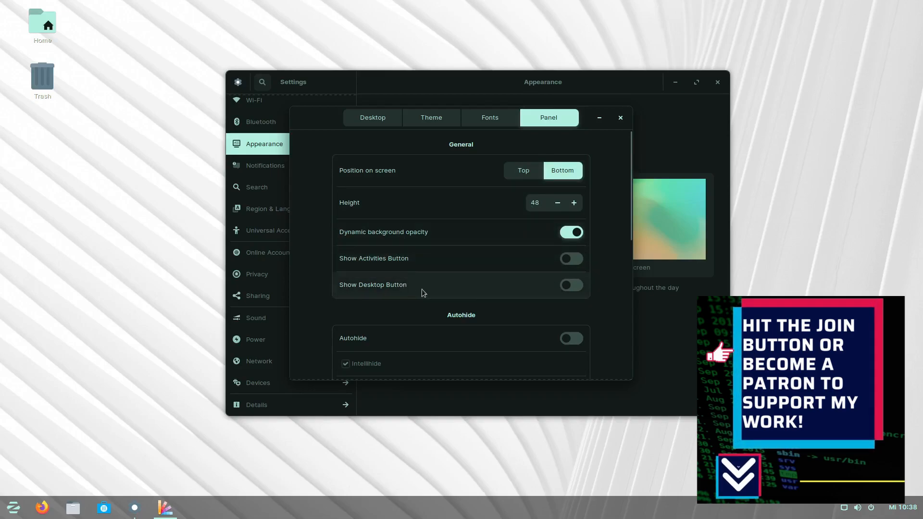
{"action": "scroll", "coordinate": [531, 290], "scroll_direction": "down", "scroll_amount": 4}
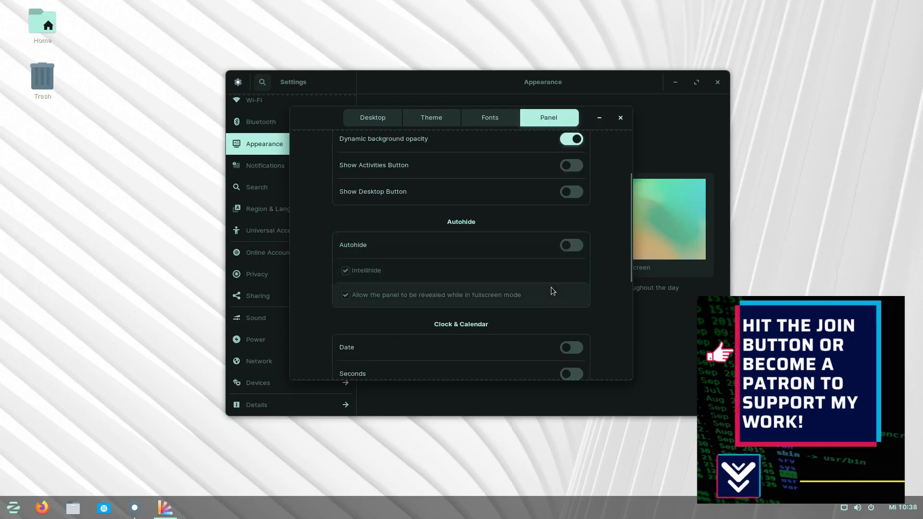
{"action": "scroll", "coordinate": [551, 290], "scroll_direction": "down", "scroll_amount": 4}
{"action": "left_click", "coordinate": [573, 255]}
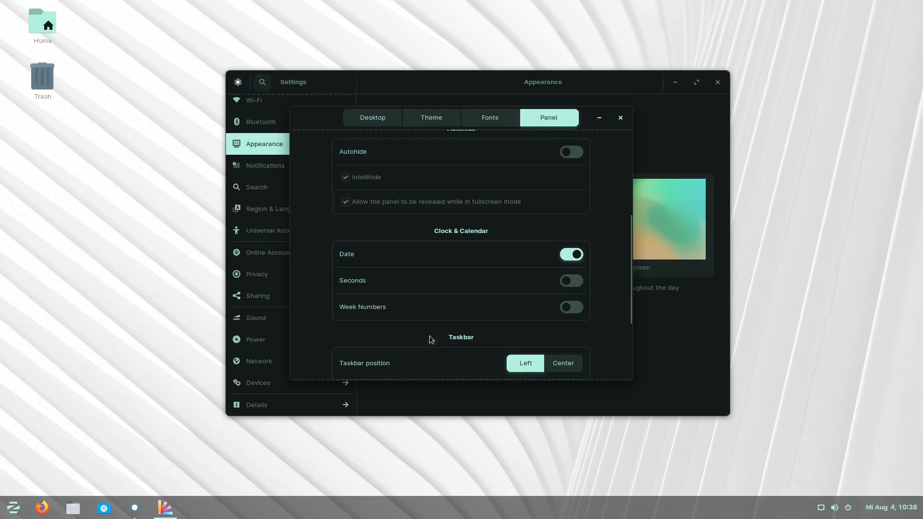
{"action": "left_click", "coordinate": [566, 283]}
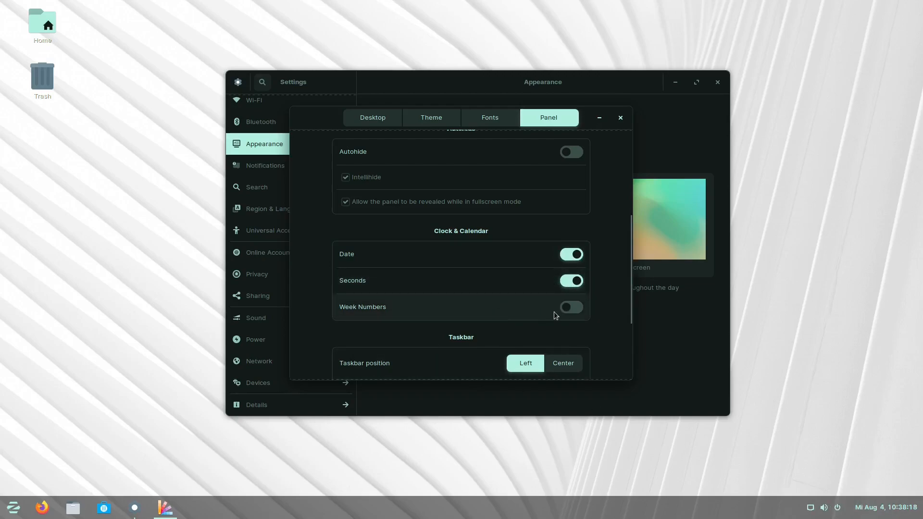
- Check the clock's calendar popup, then close Zorin Appearance
{"action": "left_click", "coordinate": [865, 510]}
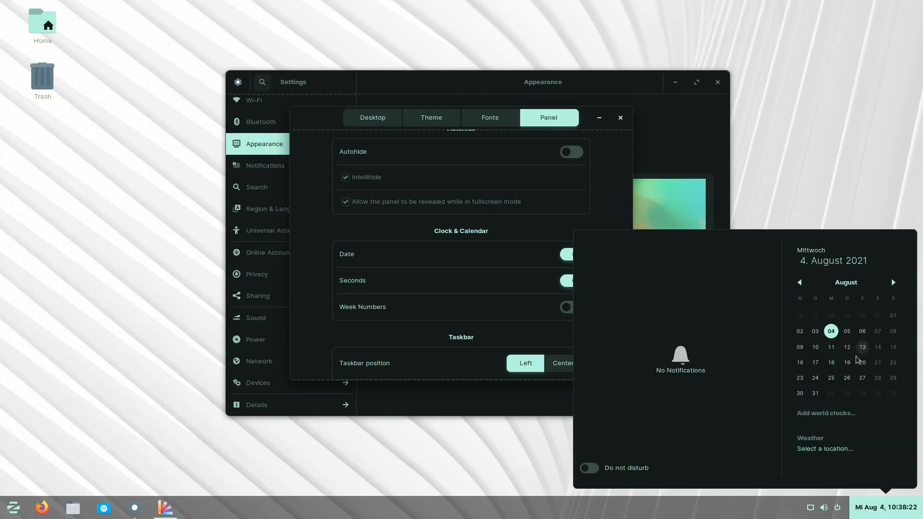
{"action": "left_click", "coordinate": [867, 513]}
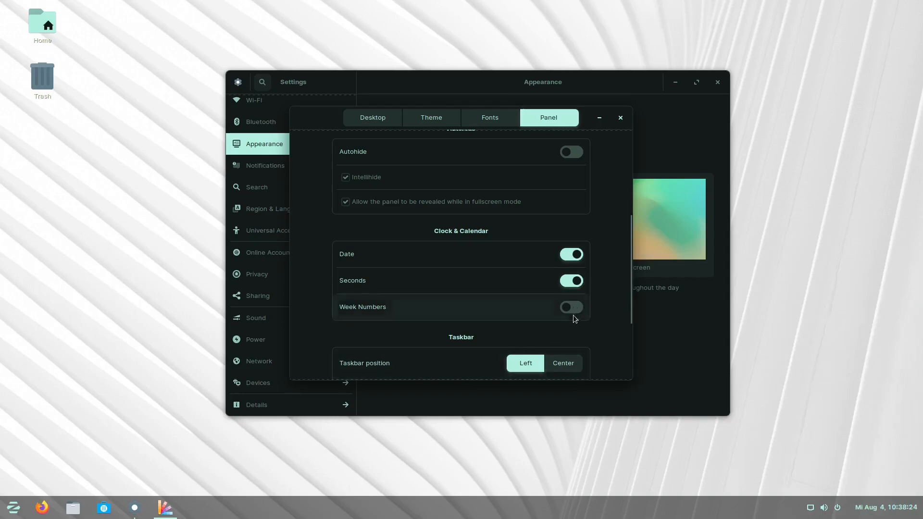
{"action": "scroll", "coordinate": [514, 313], "scroll_direction": "down", "scroll_amount": 3}
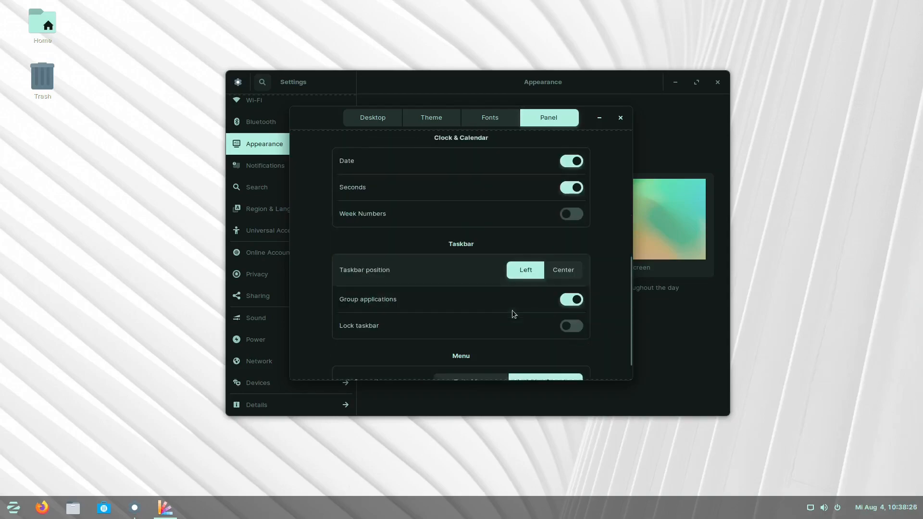
{"action": "scroll", "coordinate": [513, 313], "scroll_direction": "down", "scroll_amount": 1}
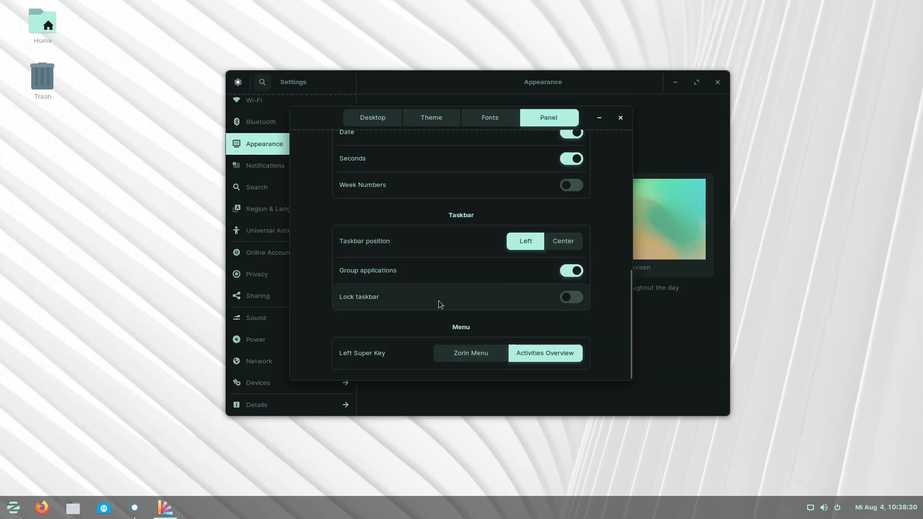
{"action": "left_click", "coordinate": [620, 118]}
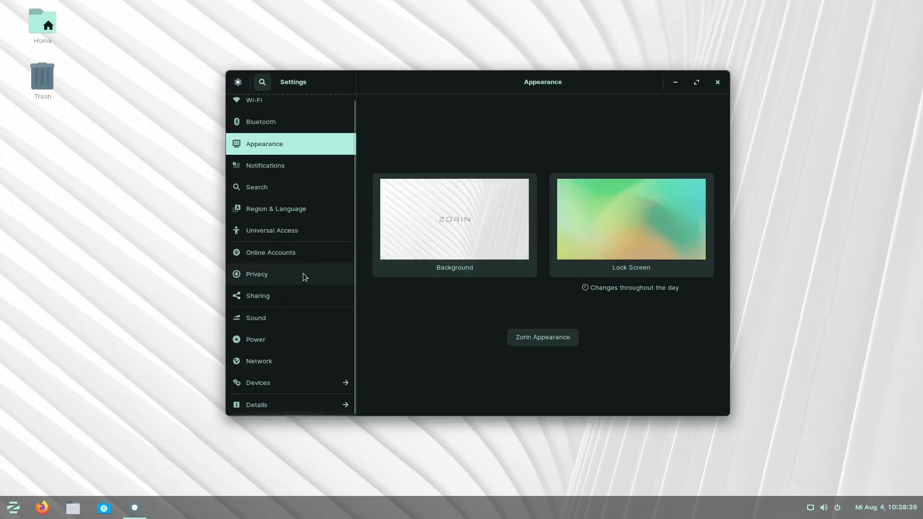
- Close the Settings window to return to the white Zorin desktop
{"action": "scroll", "coordinate": [303, 276], "scroll_direction": "up", "scroll_amount": 1}
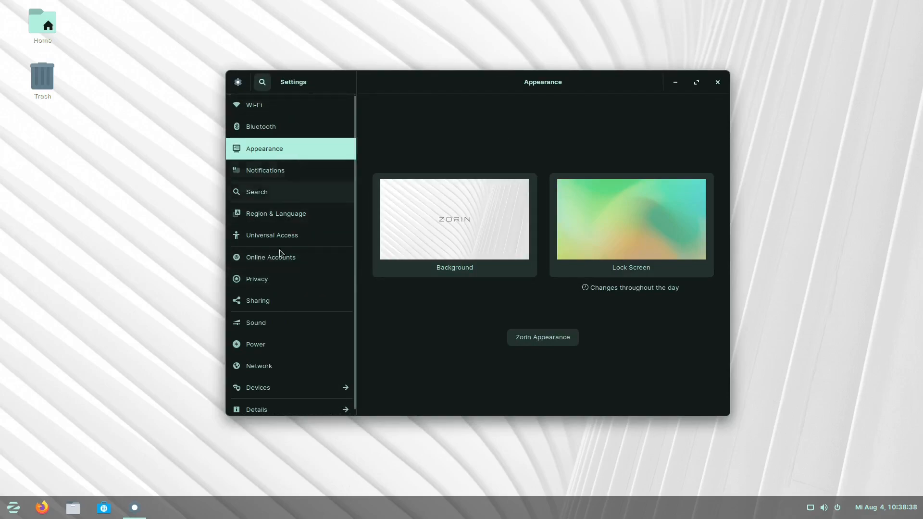
{"action": "scroll", "coordinate": [274, 287], "scroll_direction": "down", "scroll_amount": 1}
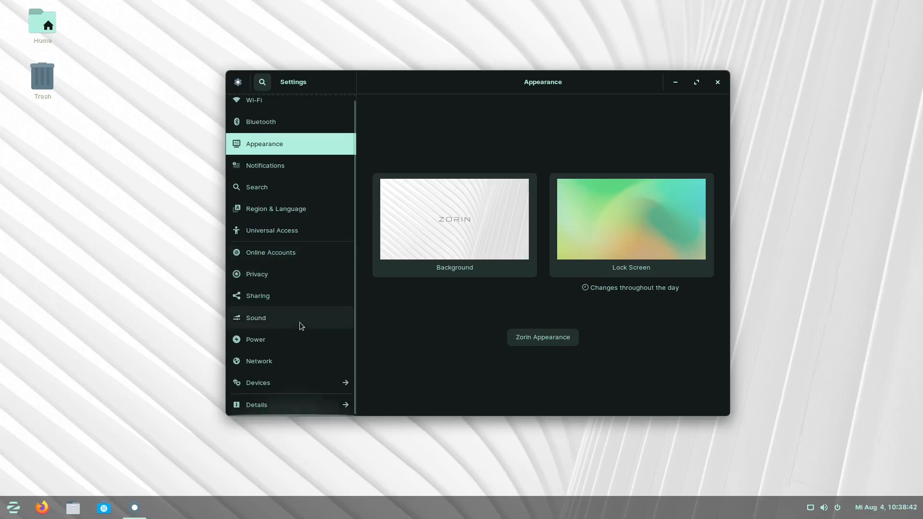
{"action": "left_click", "coordinate": [725, 85]}
- Open Files on Home and the Software store from the taskbar
{"action": "left_click", "coordinate": [10, 513]}
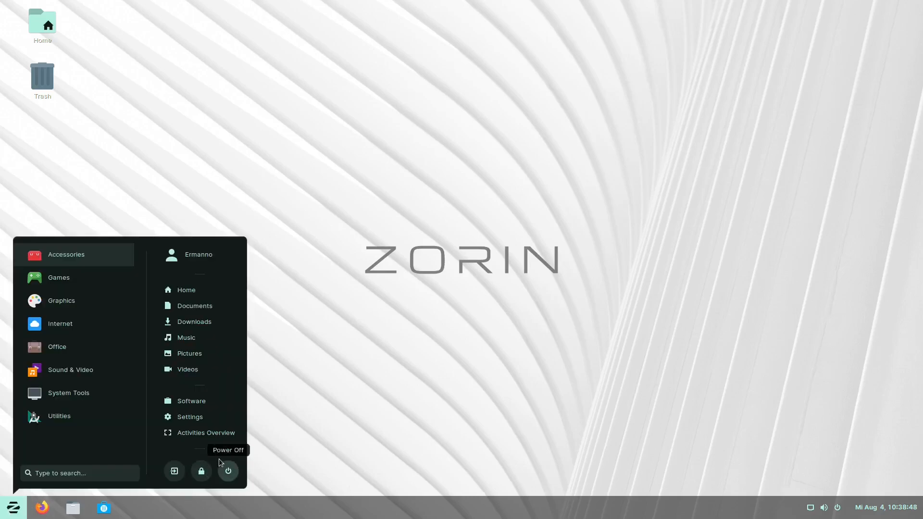
{"action": "left_click", "coordinate": [196, 434]}
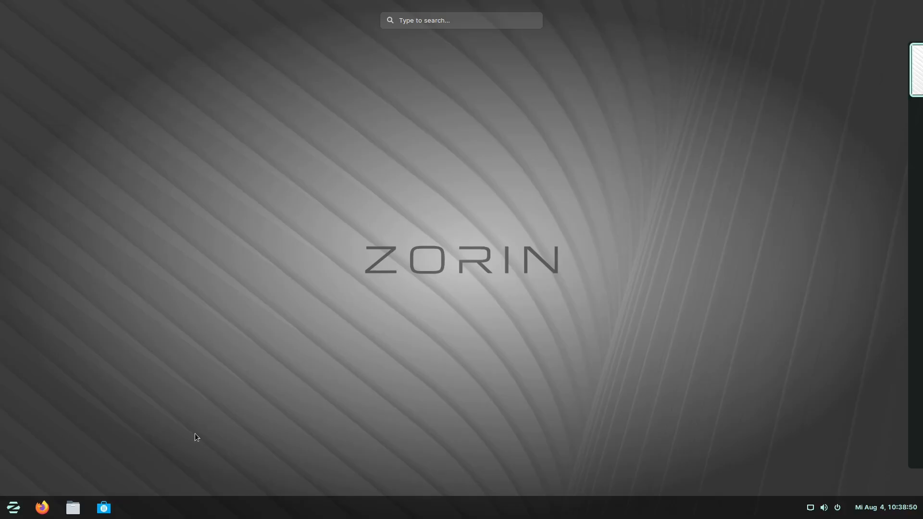
{"action": "left_click", "coordinate": [73, 508]}
{"action": "left_click", "coordinate": [104, 508]}
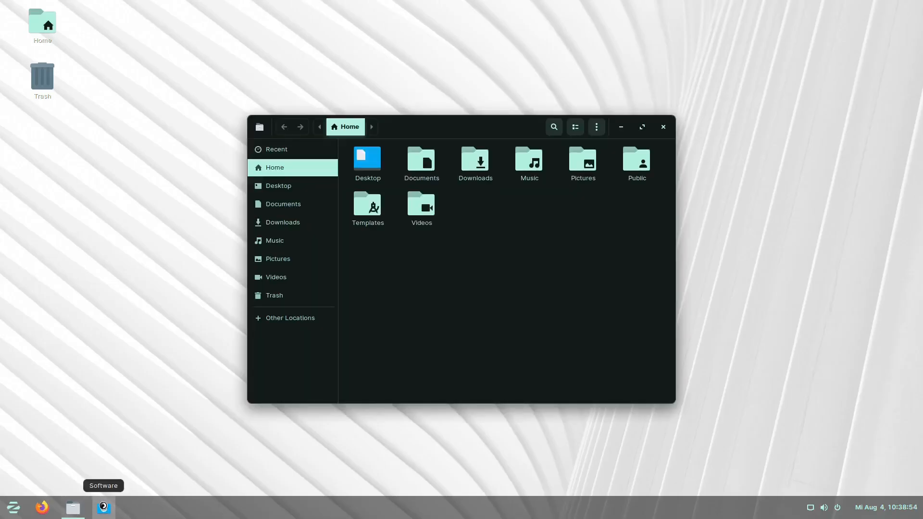
- Close the Software and Files windows from the overview and reopen the start menu
{"action": "left_click", "coordinate": [9, 510]}
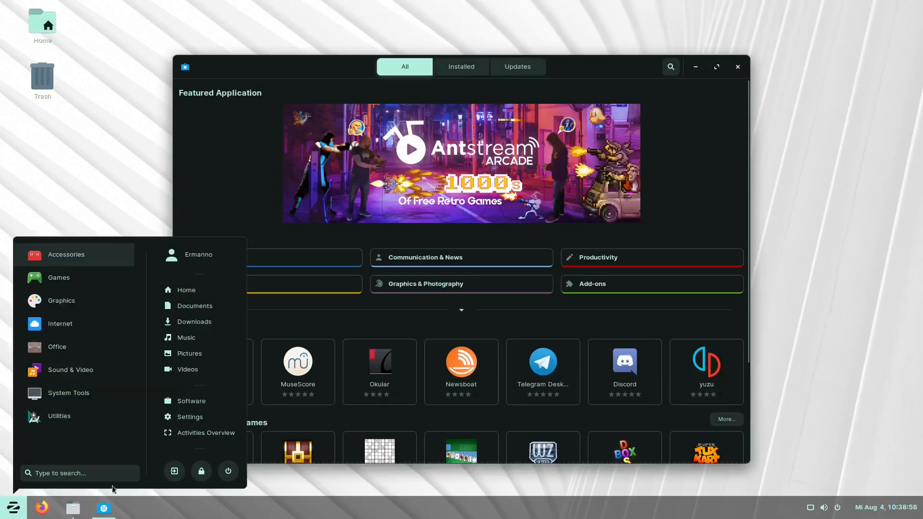
{"action": "left_click", "coordinate": [192, 436]}
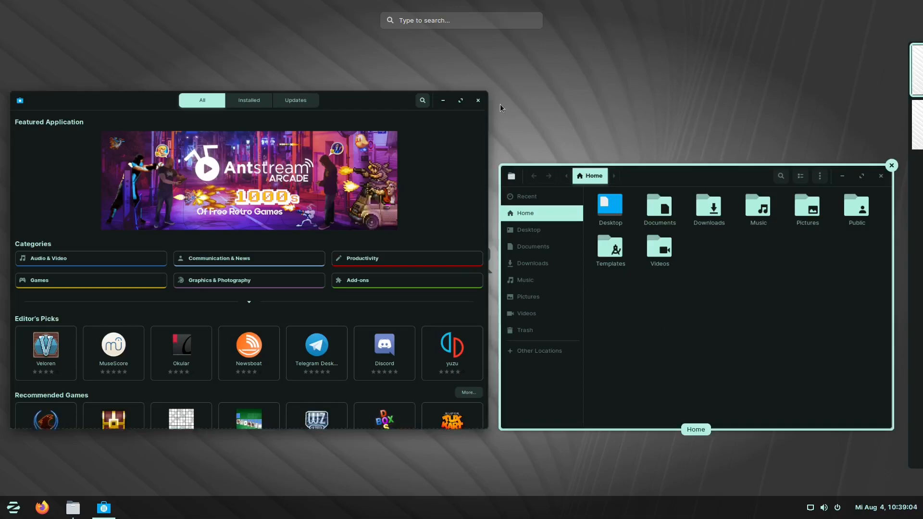
{"action": "left_click", "coordinate": [487, 91]}
{"action": "left_click", "coordinate": [892, 165]}
{"action": "left_click", "coordinate": [258, 357]}
{"action": "left_click", "coordinate": [13, 510]}
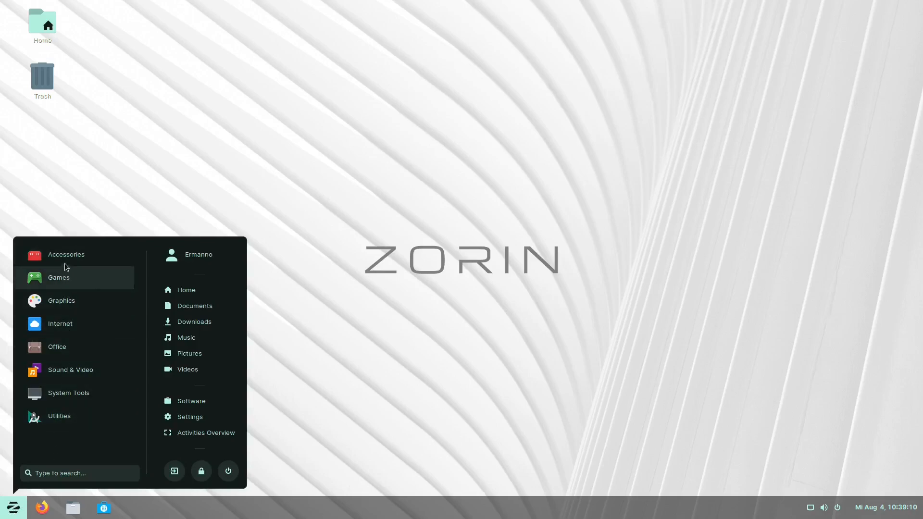
- Search for 'fir', clear the search, and look through the Accessories apps
{"action": "left_click", "coordinate": [64, 473]}
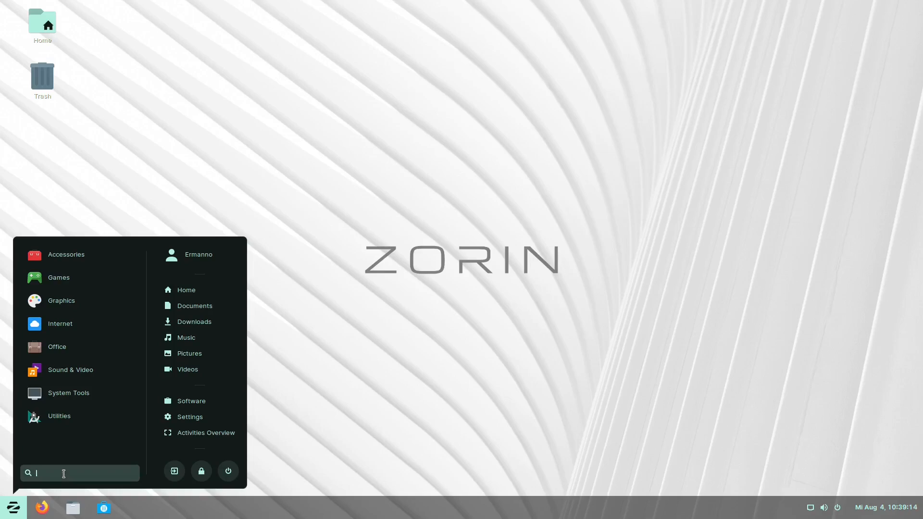
{"action": "type", "text": "fire"}
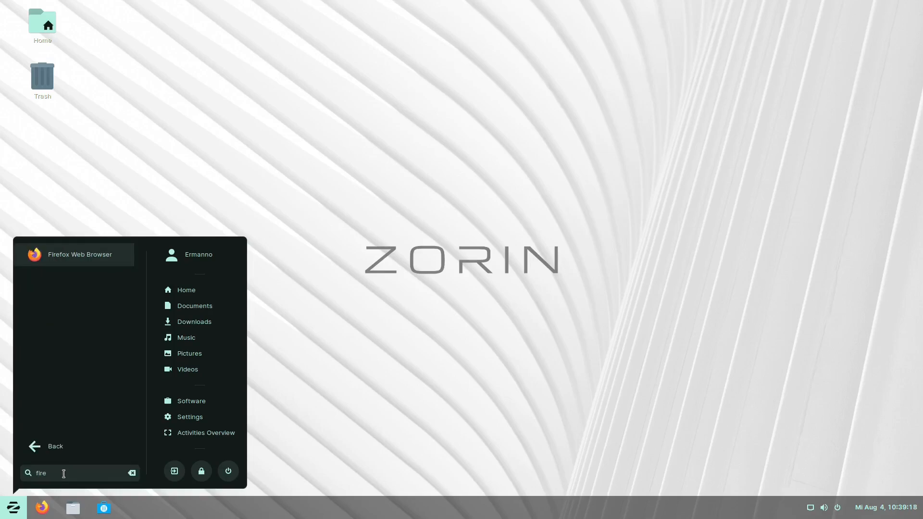
{"action": "key", "text": "BackSpace"}
{"action": "key", "text": "BackSpace"}
{"action": "key", "text": "BackSpace"}
{"action": "key", "text": "BackSpace"}
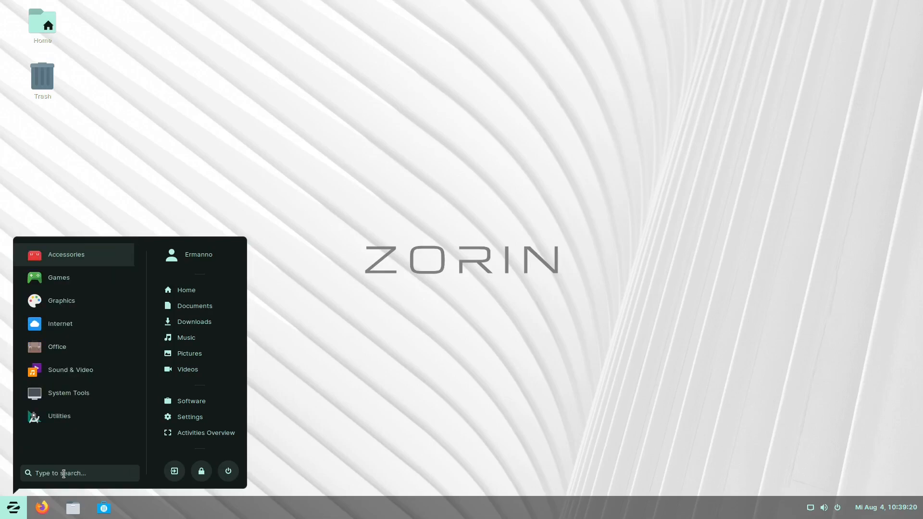
{"action": "left_click", "coordinate": [70, 263]}
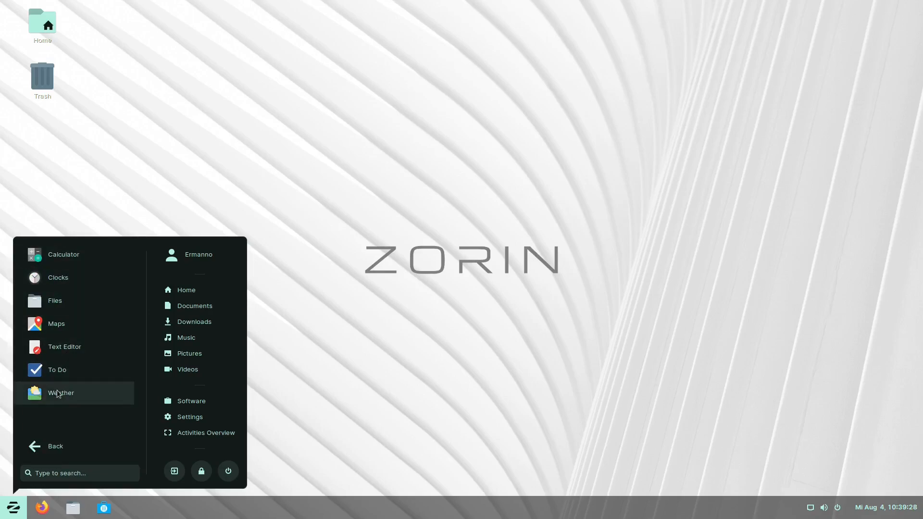
{"action": "left_click", "coordinate": [50, 447]}
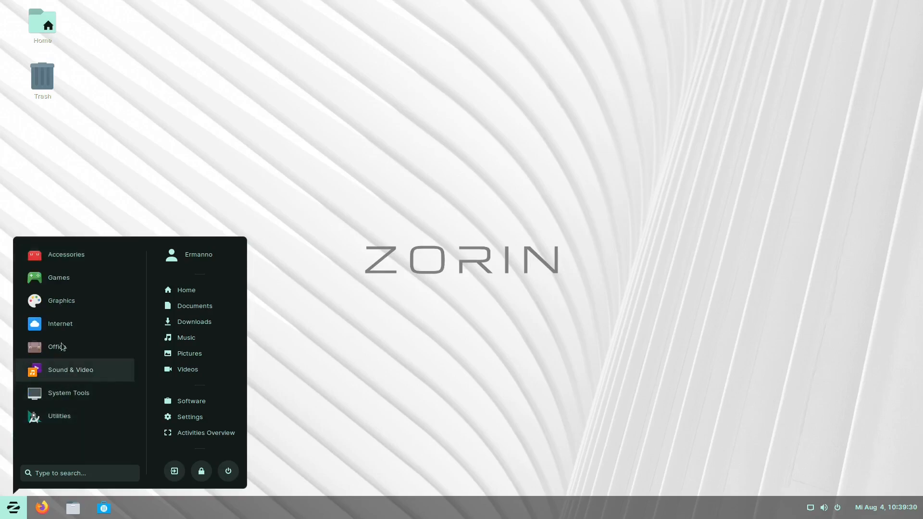
- Browse the Games, Graphics and Internet app categories in the Zorin menu
{"action": "left_click", "coordinate": [61, 278]}
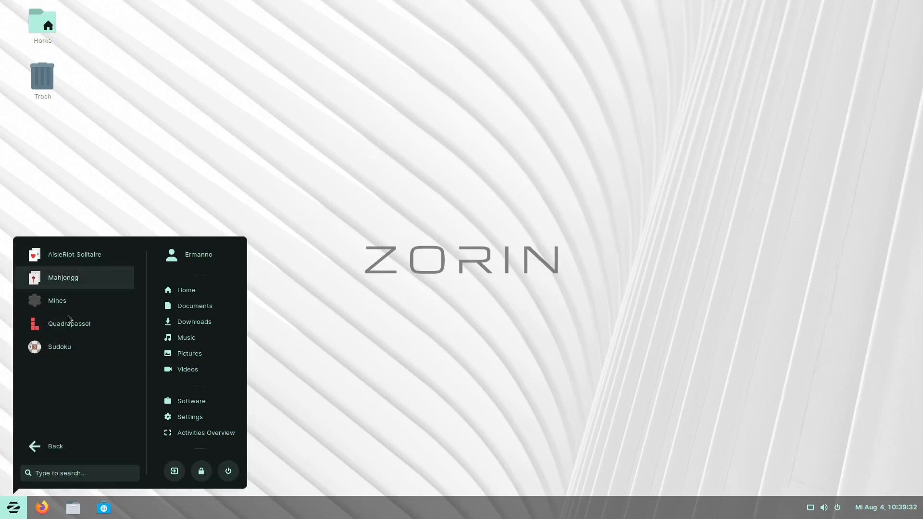
{"action": "left_click", "coordinate": [58, 443]}
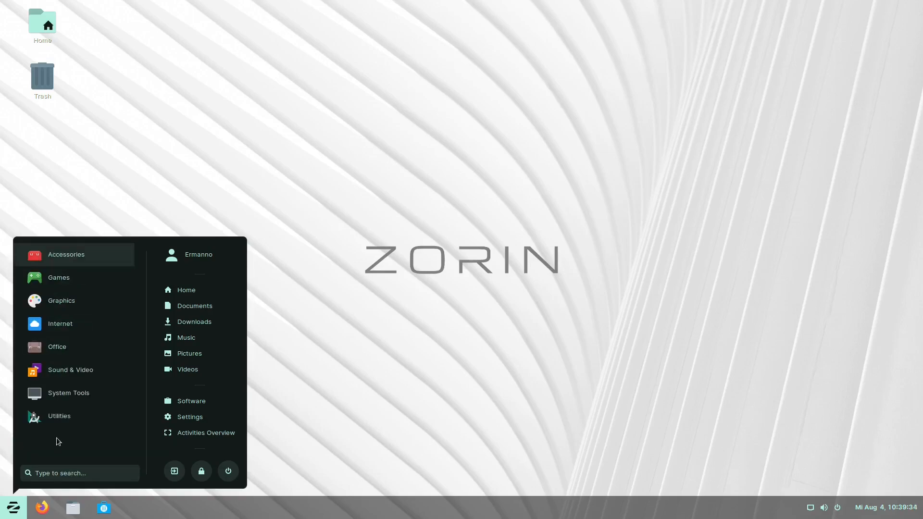
{"action": "left_click", "coordinate": [65, 302]}
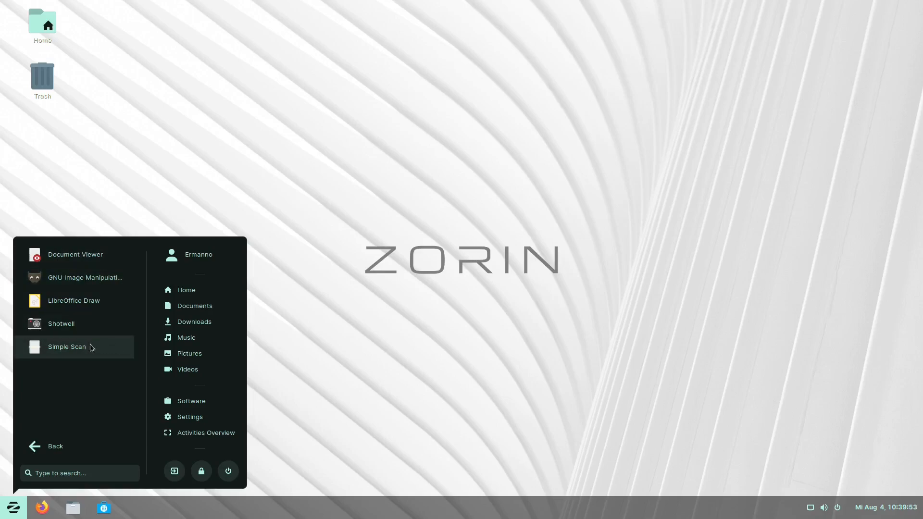
{"action": "left_click", "coordinate": [56, 447]}
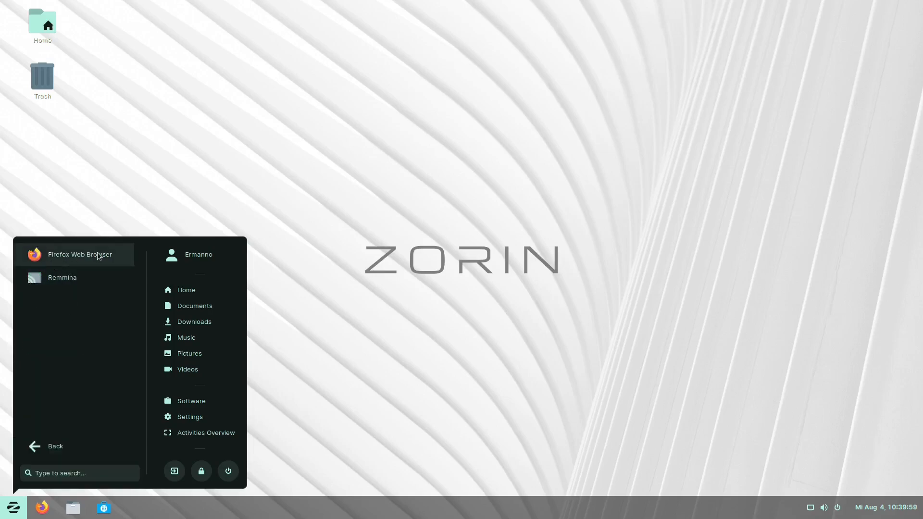
{"action": "left_click", "coordinate": [40, 447]}
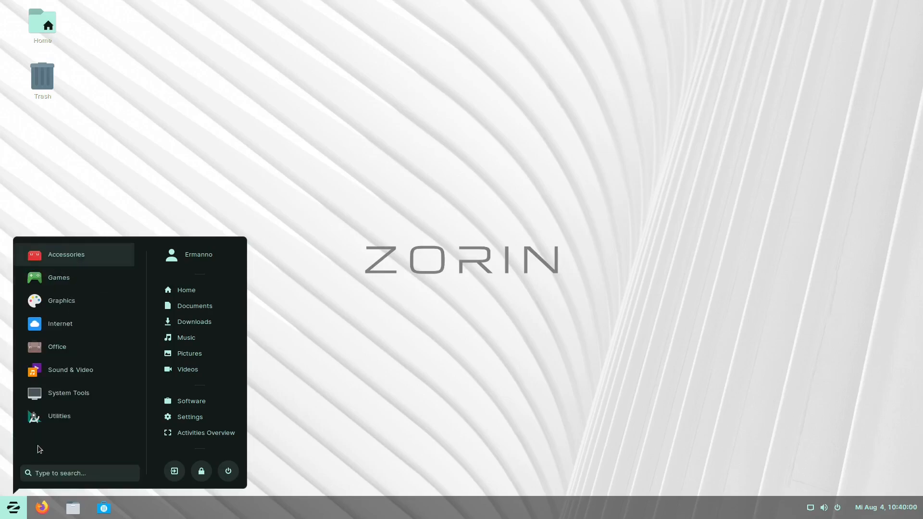
- Open the Office category and launch LibreOffice Writer
{"action": "left_click", "coordinate": [45, 347]}
{"action": "scroll", "coordinate": [96, 387], "scroll_direction": "down", "scroll_amount": 1}
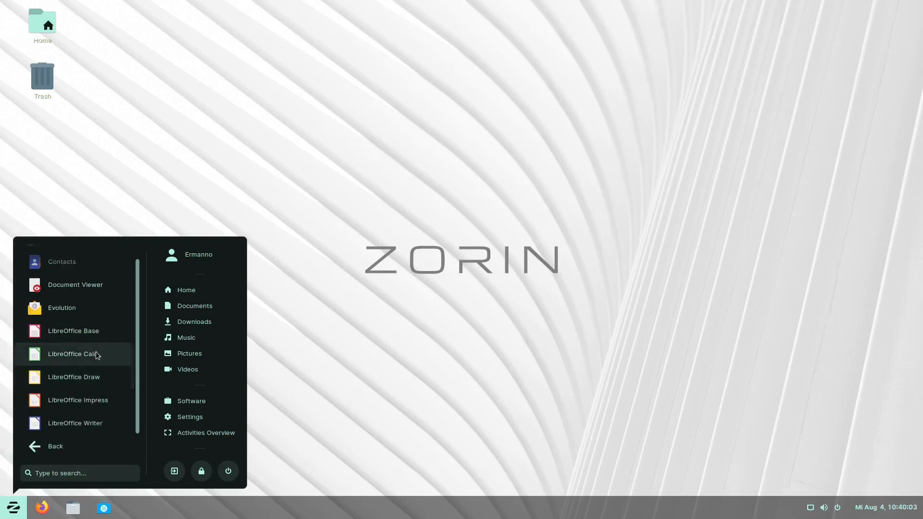
{"action": "left_click", "coordinate": [68, 422]}
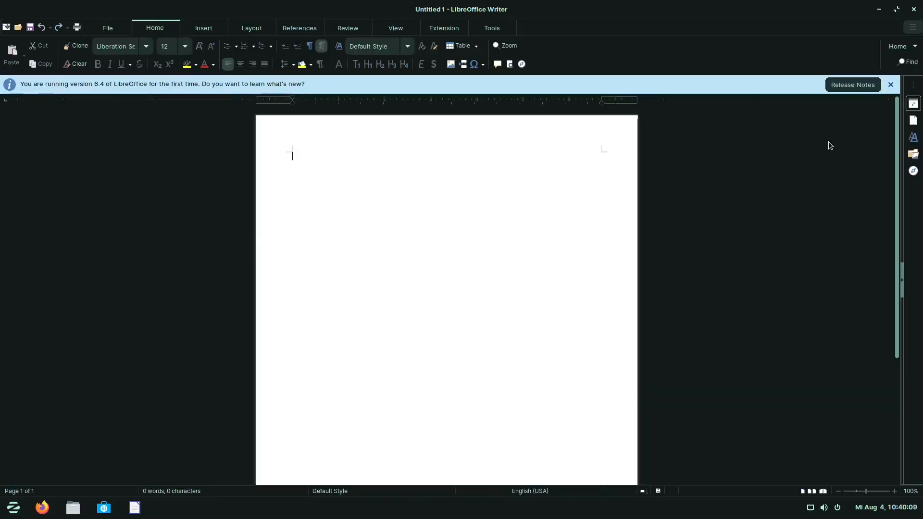
- Dismiss the version 6.4 release notes bar, close Writer, and bring up the applications menu
{"action": "left_click", "coordinate": [890, 84]}
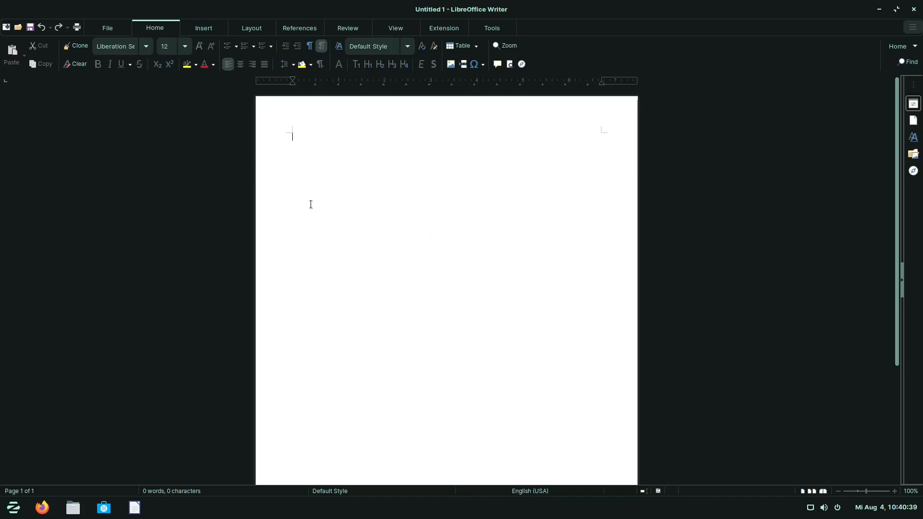
{"action": "left_click", "coordinate": [913, 9]}
{"action": "left_click", "coordinate": [13, 508]}
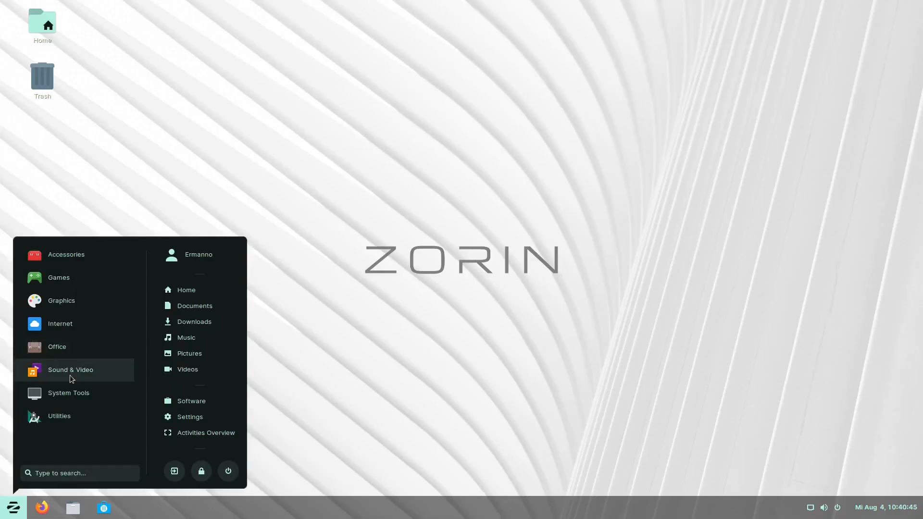
{"action": "left_click", "coordinate": [71, 372]}
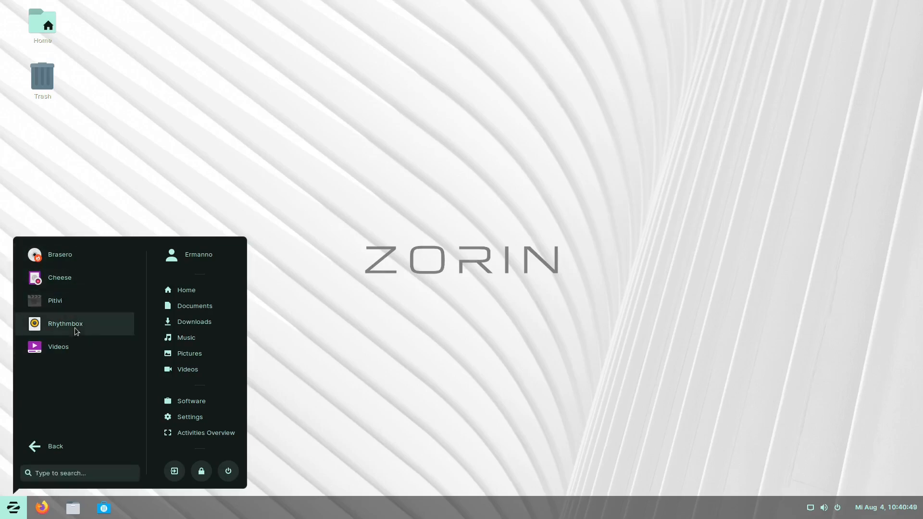
{"action": "left_click", "coordinate": [57, 441]}
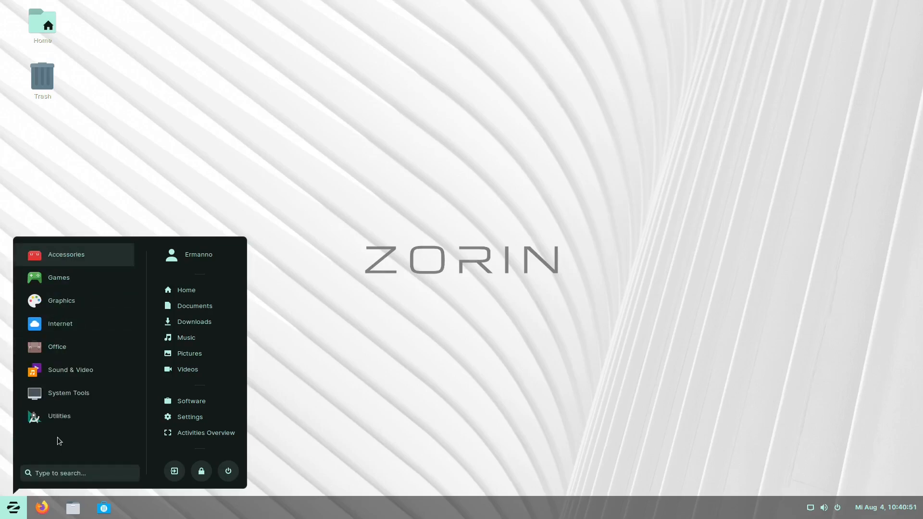
{"action": "left_click", "coordinate": [70, 396]}
{"action": "scroll", "coordinate": [77, 377], "scroll_direction": "down", "scroll_amount": 2}
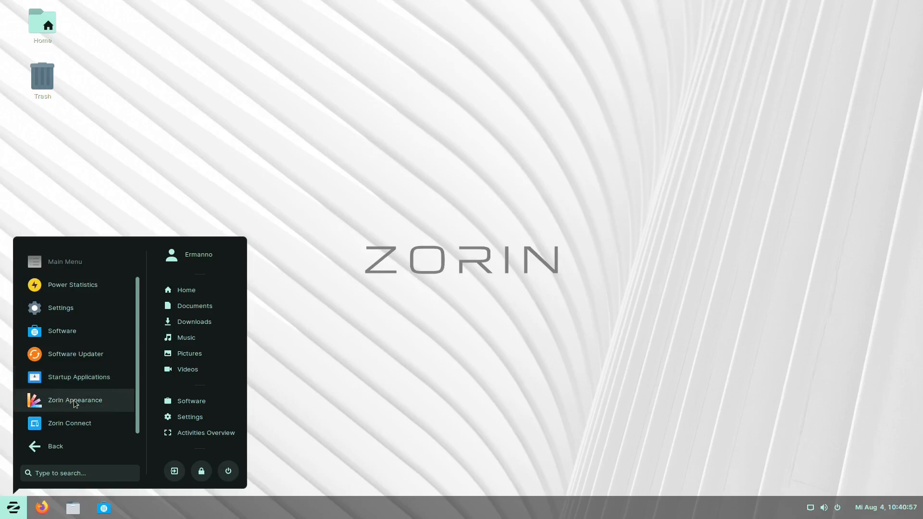
{"action": "left_click", "coordinate": [65, 426]}
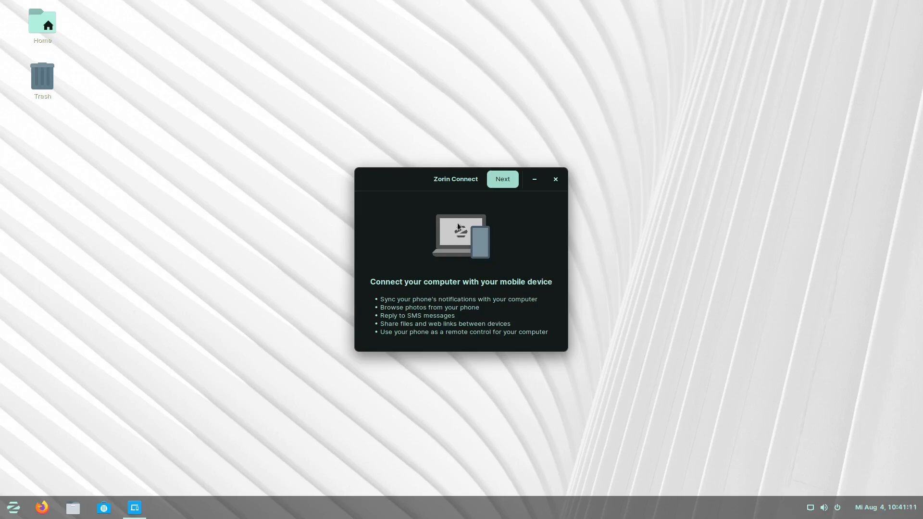
{"action": "left_click", "coordinate": [555, 179]}
- Use the desktop's Change Background option to show the Background wallpaper list in Appearance settings
{"action": "right_click", "coordinate": [393, 204]}
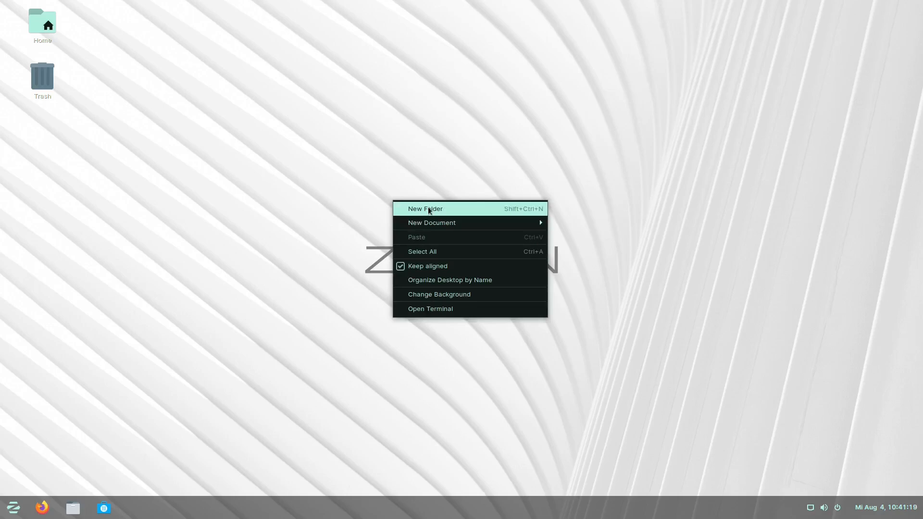
{"action": "mouse_move", "coordinate": [429, 220]}
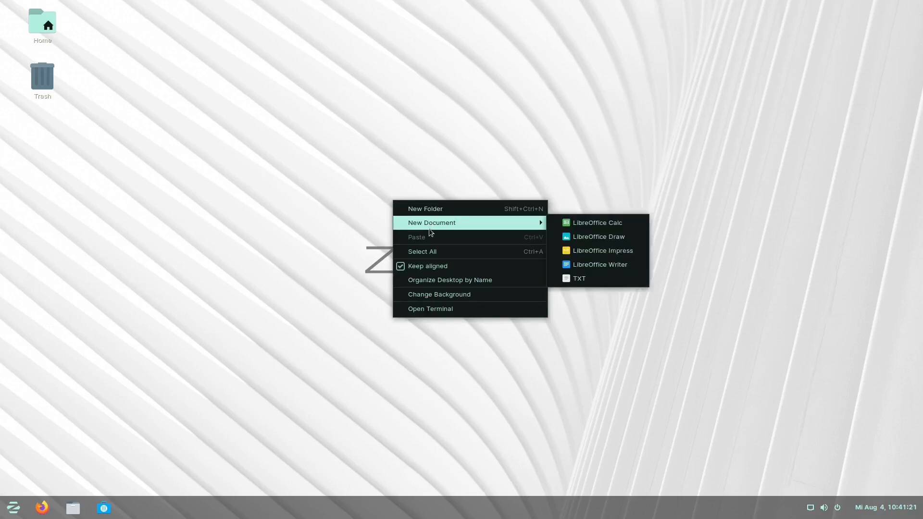
{"action": "left_click", "coordinate": [440, 295]}
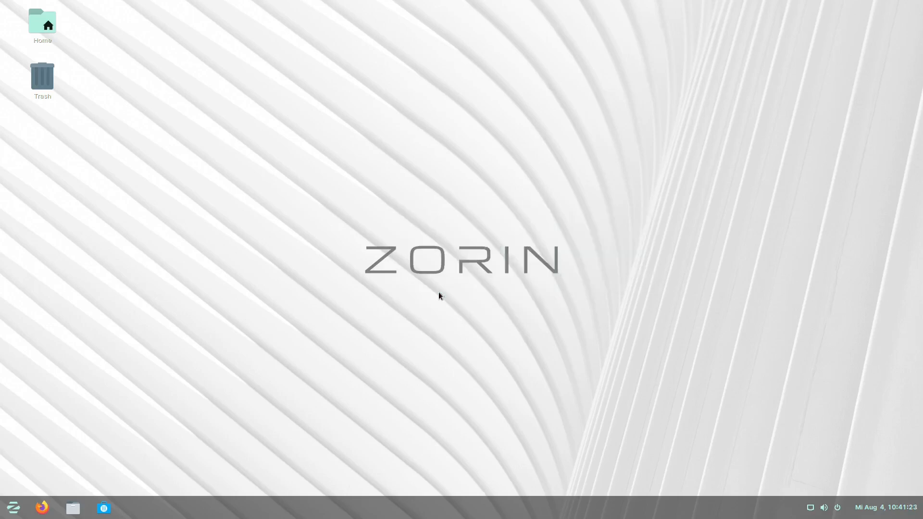
{"action": "left_click", "coordinate": [448, 231]}
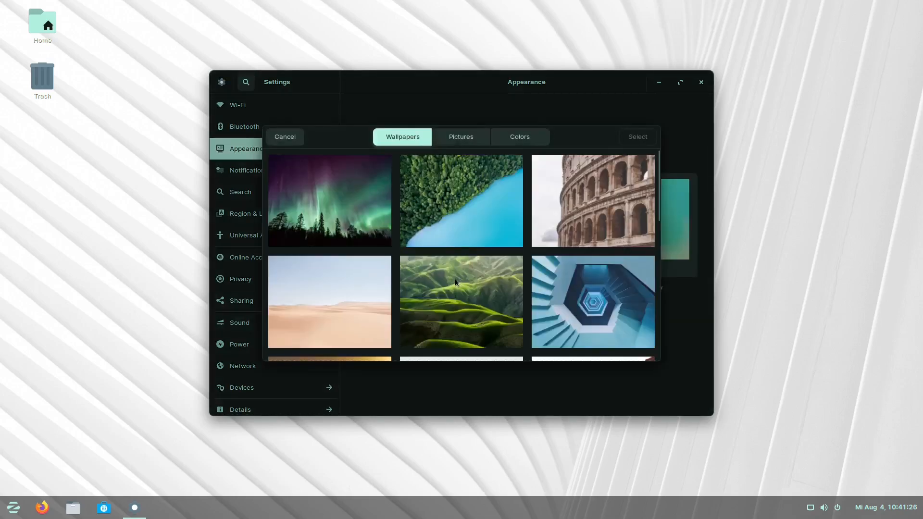
- Apply the aurora-over-forest wallpaper, then launch Terminal by searching 'term'
{"action": "left_click", "coordinate": [327, 201]}
{"action": "left_click", "coordinate": [637, 137]}
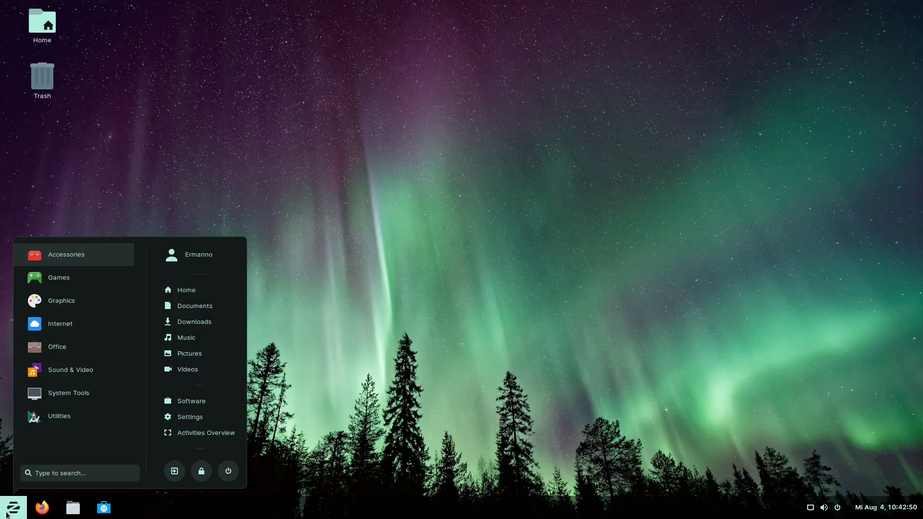
{"action": "left_click", "coordinate": [53, 472]}
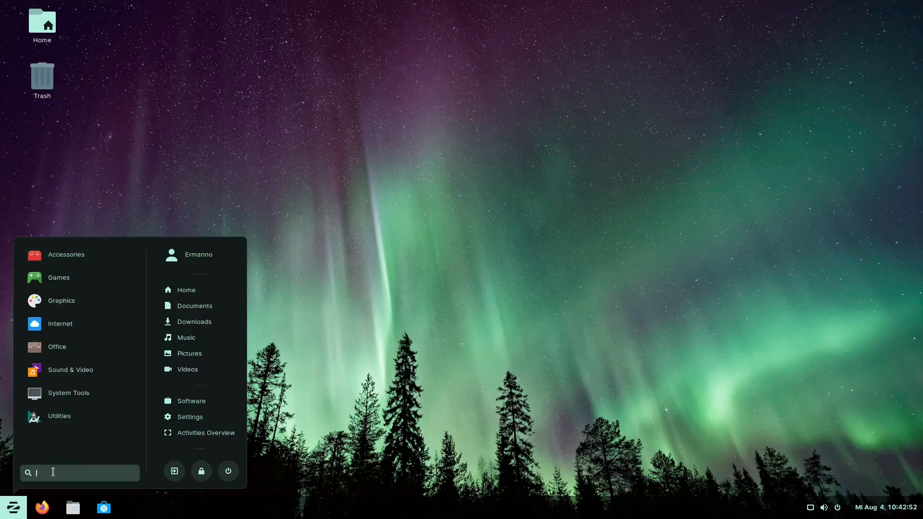
{"action": "type", "text": "term"}
{"action": "key", "text": "Return"}
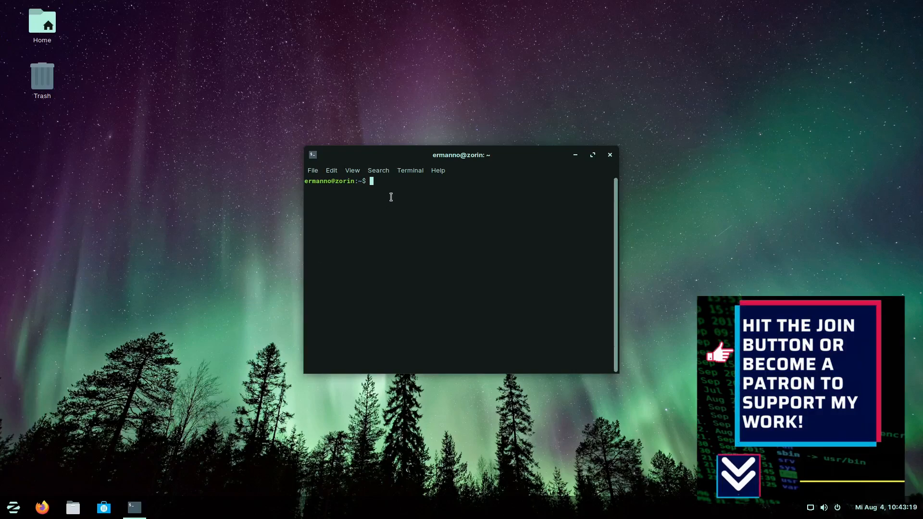
- Run sudo apt update and authenticate with the account password
{"action": "type", "text": "sudo apt"}
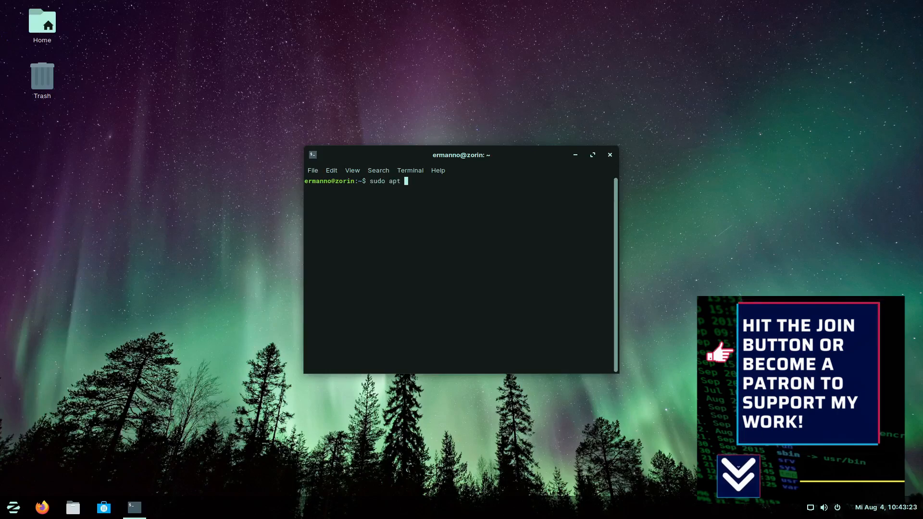
{"action": "type", "text": " update"}
{"action": "key", "text": "Return"}
{"action": "type", "text": "*********"}
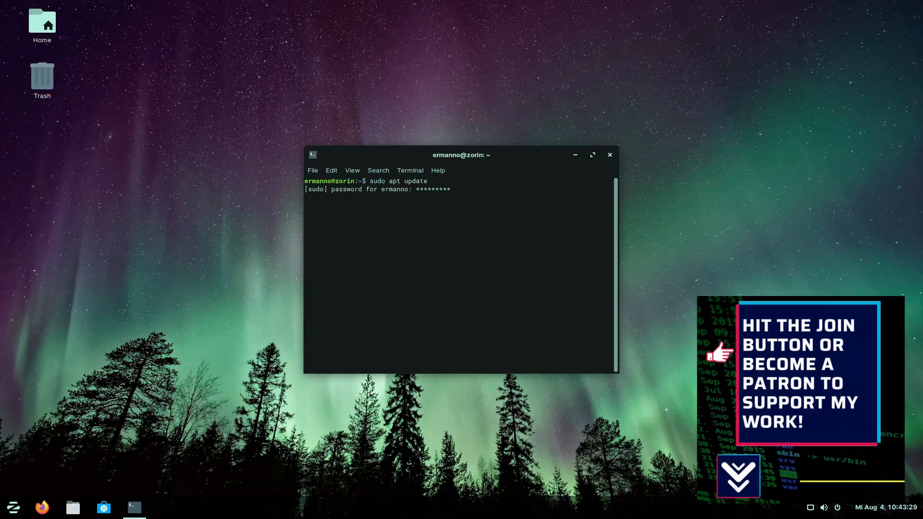
{"action": "key", "text": "Return"}
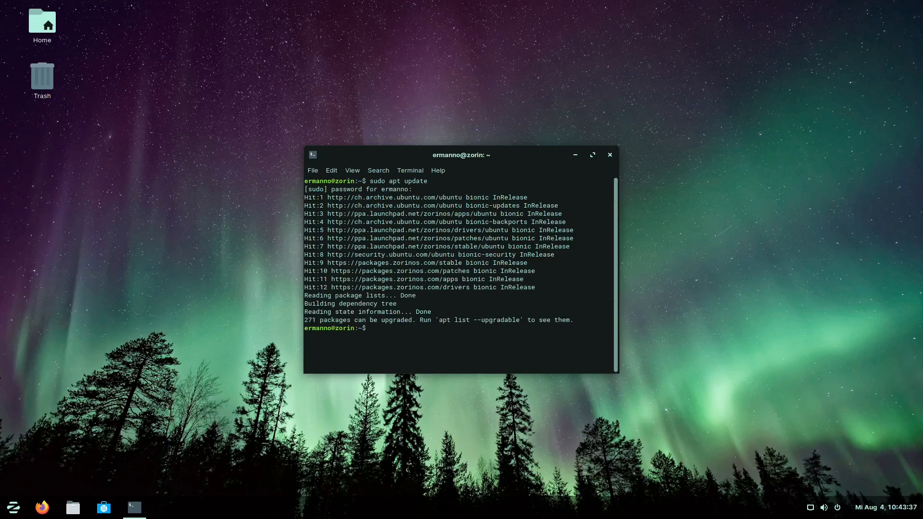
- Launch Software Updater via an 'up' search, minimise the terminal, and decline the 72 kB update offer
{"action": "left_click", "coordinate": [12, 513]}
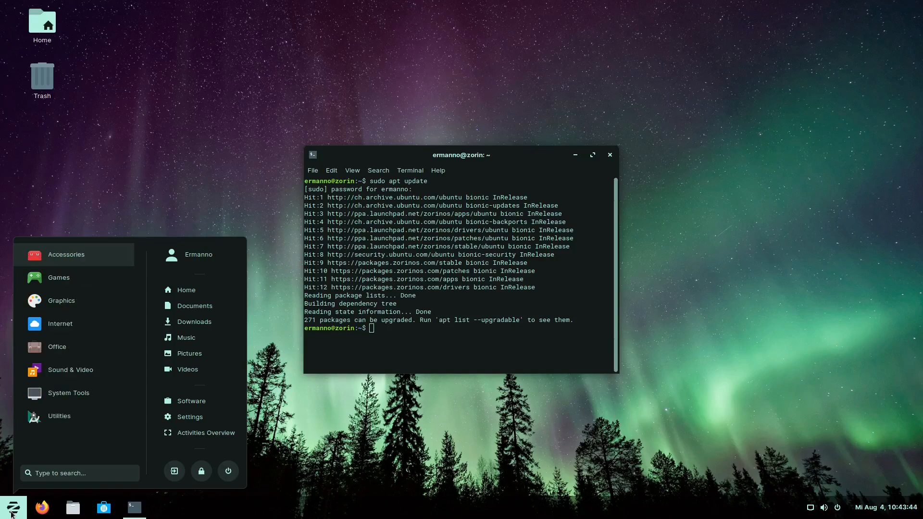
{"action": "type", "text": "up"}
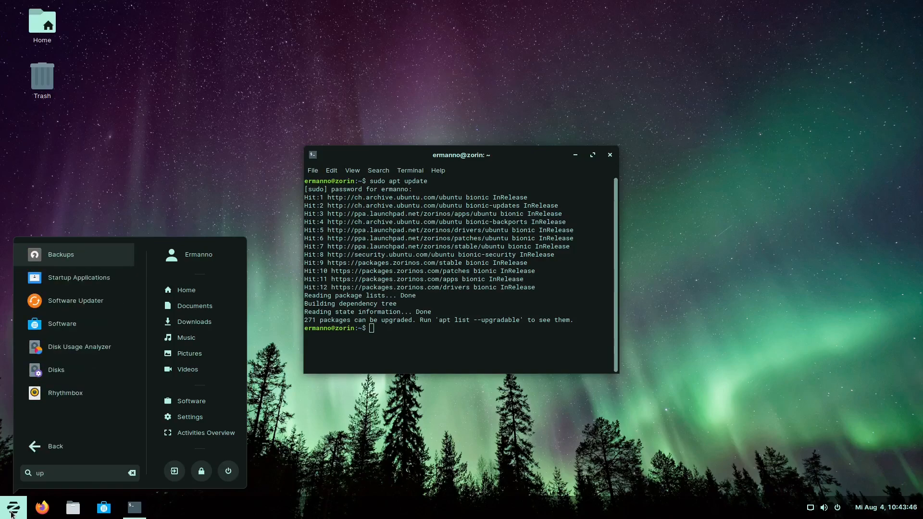
{"action": "left_click", "coordinate": [71, 302]}
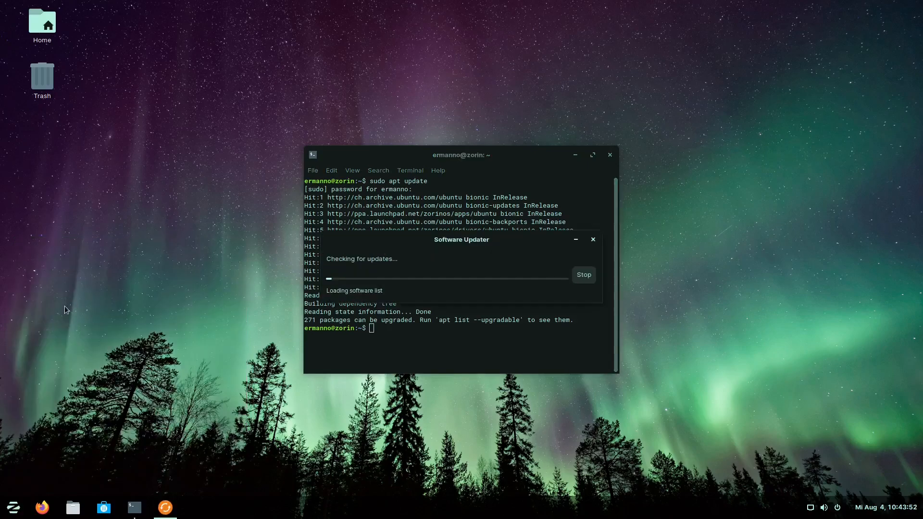
{"action": "left_click", "coordinate": [574, 155]}
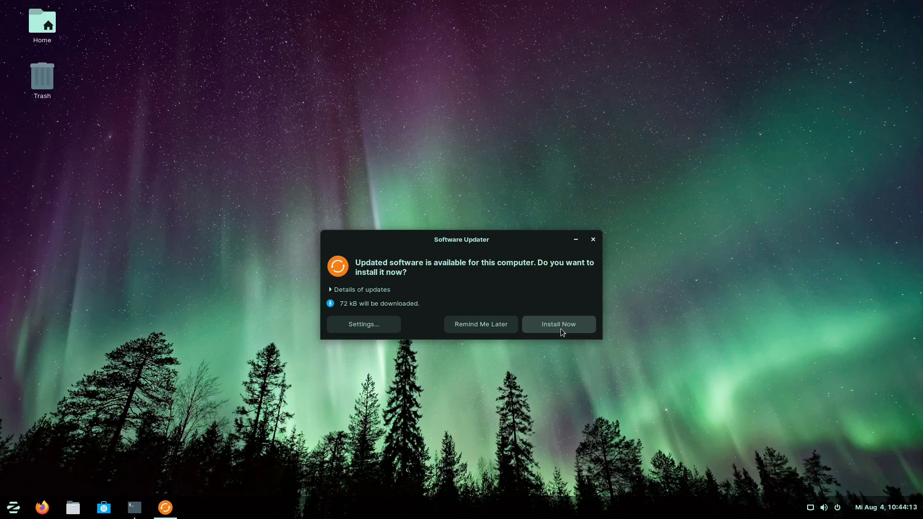
{"action": "left_click", "coordinate": [593, 239]}
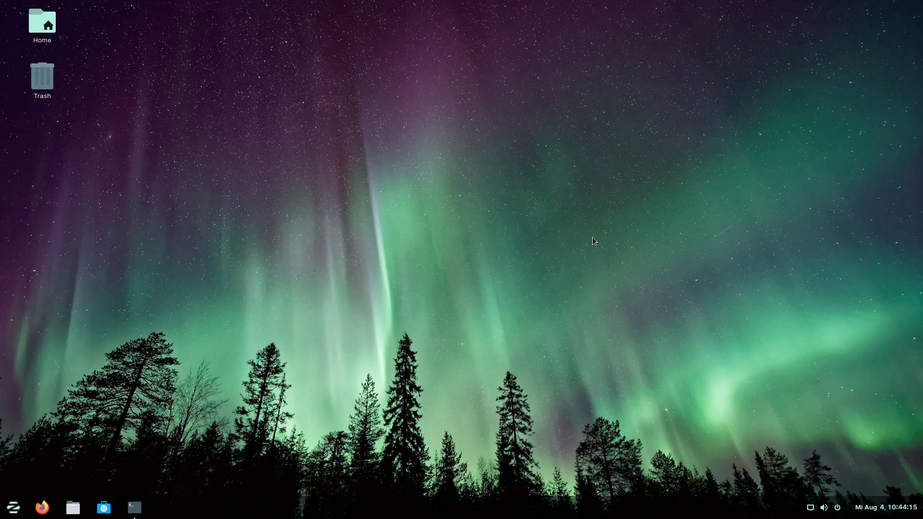
- Restore the terminal and run sudo apt dist-upgrade, confirming the 271-package upgrade
{"action": "left_click", "coordinate": [135, 508]}
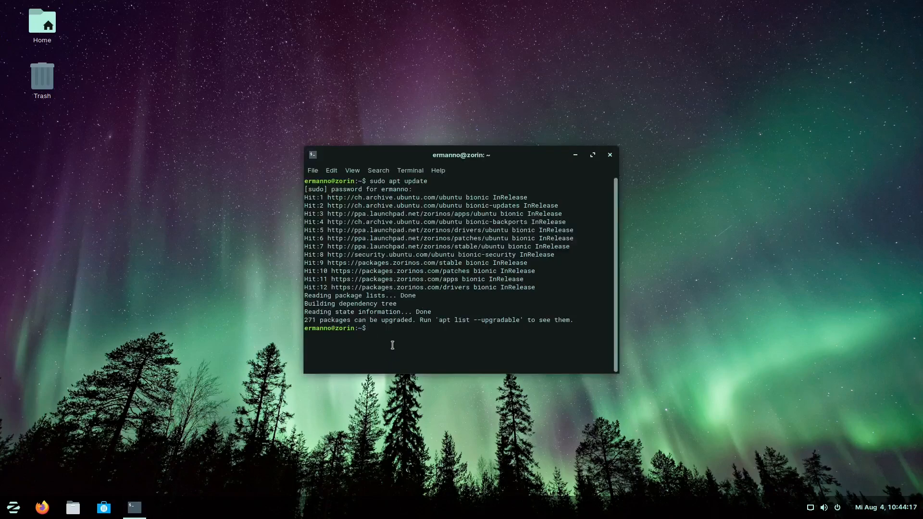
{"action": "type", "text": "sudo apt dist-upgrade"}
{"action": "key", "text": "Return"}
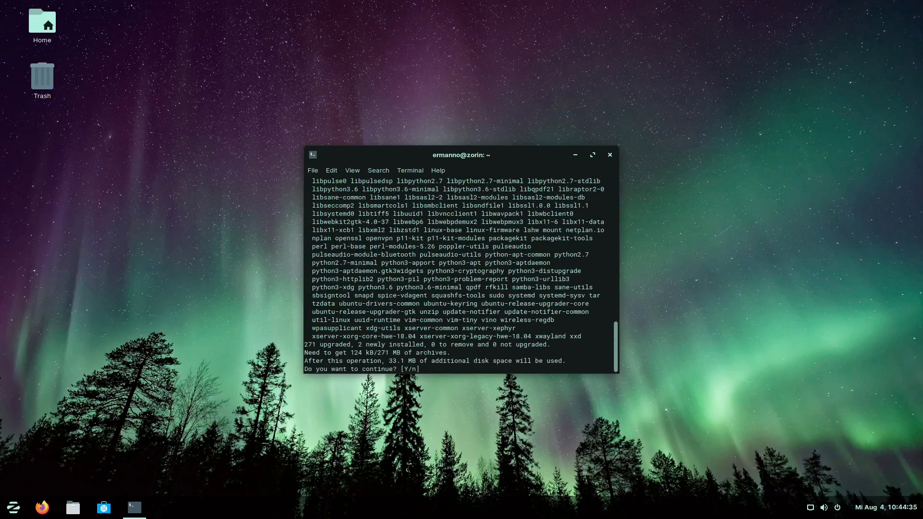
{"action": "key", "text": "Return"}
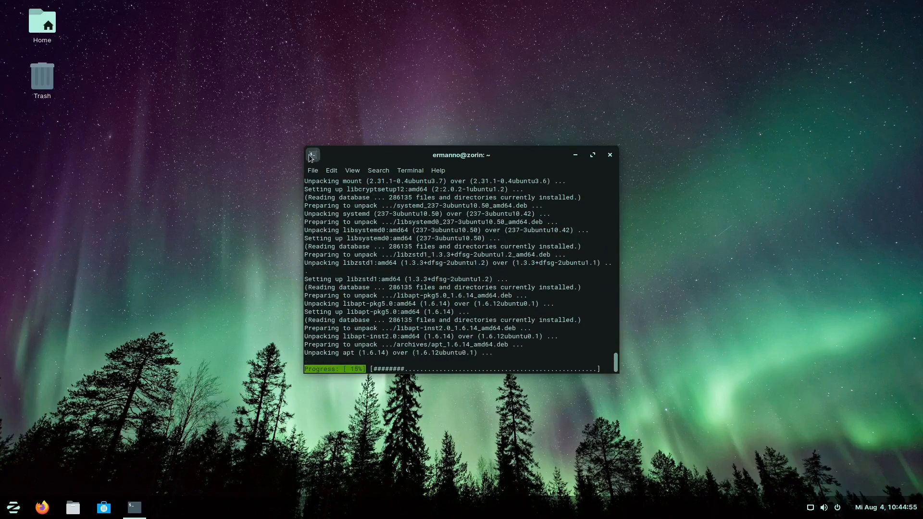
{"action": "left_click", "coordinate": [312, 170]}
- Open a second terminal tab with enlarged text and move the window up-left
{"action": "left_click", "coordinate": [330, 183]}
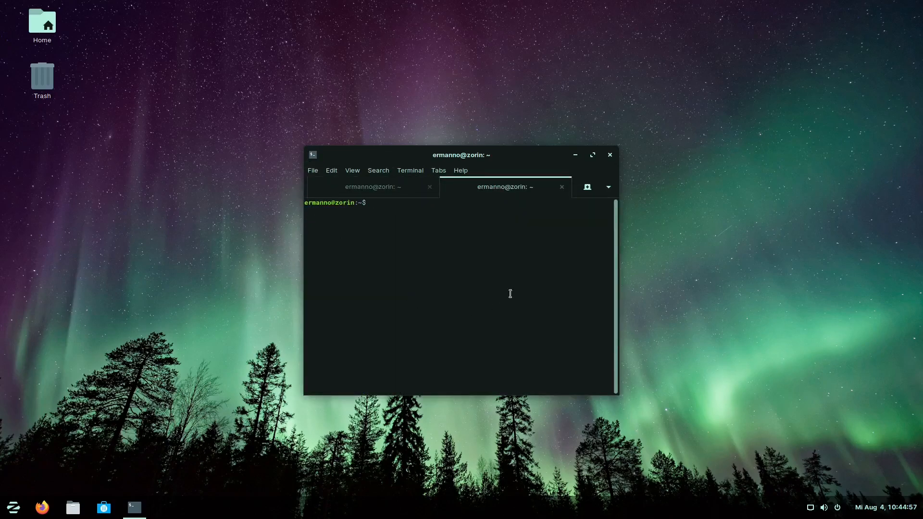
{"action": "key", "text": "ctrl+plus"}
{"action": "key", "text": "ctrl+plus"}
{"action": "key", "text": "ctrl+plus"}
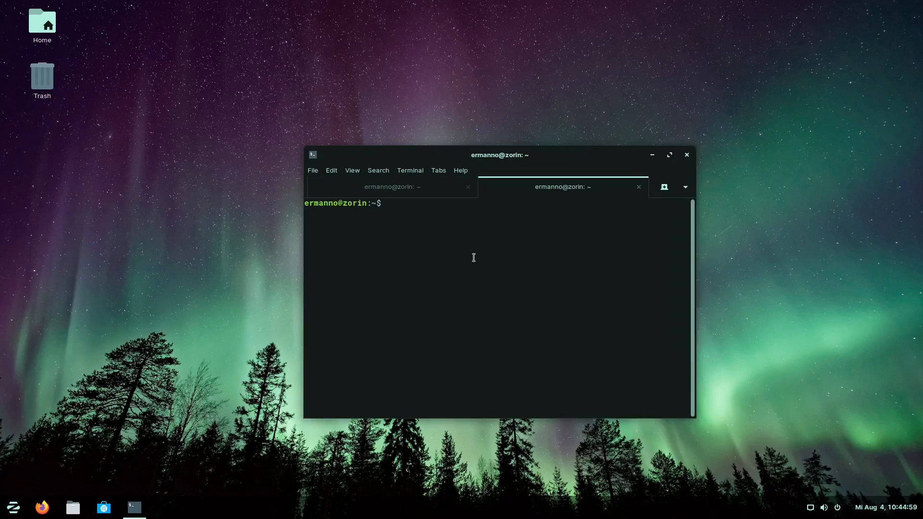
{"action": "left_click_drag", "start_coordinate": [484, 132], "coordinate": [337, 46]}
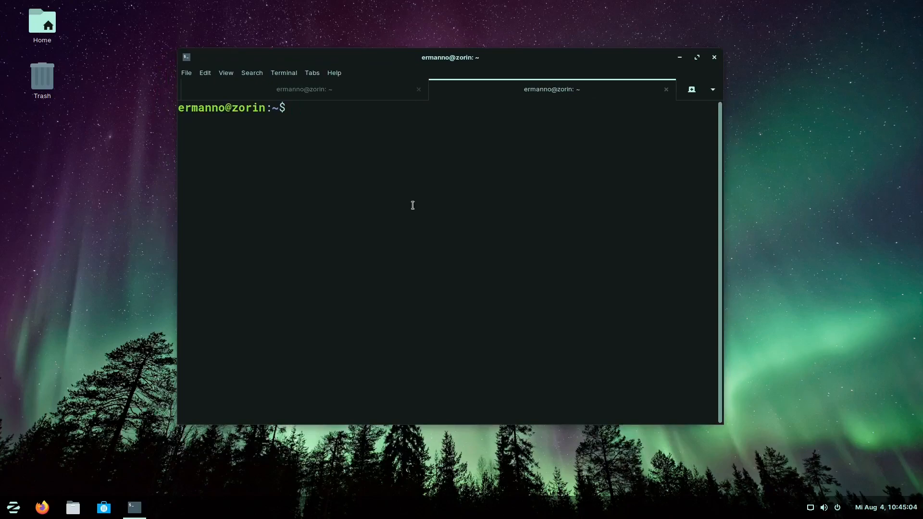
- List disk partitions with lsblk, print /etc/fstab, then clear the screen
{"action": "type", "text": "lsblk"}
{"action": "key", "text": "Return"}
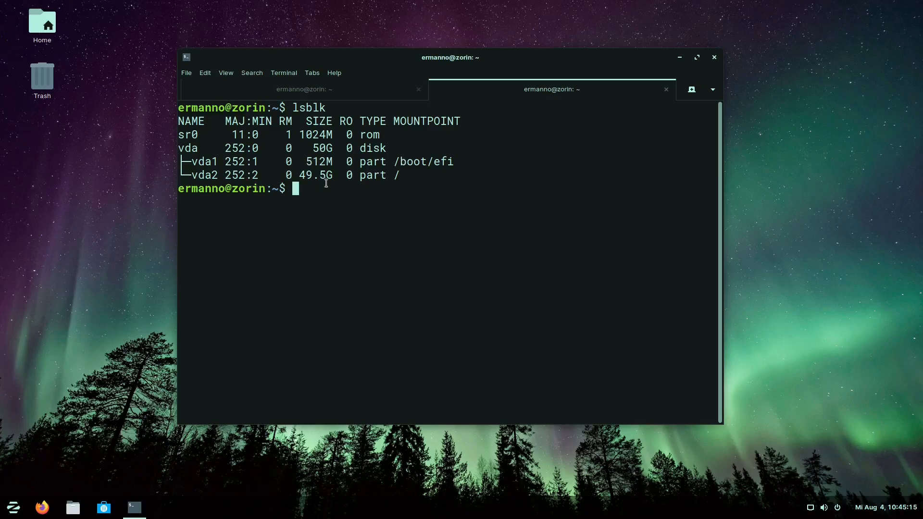
{"action": "type", "text": "cat /etc/fstab"}
{"action": "key", "text": "Return"}
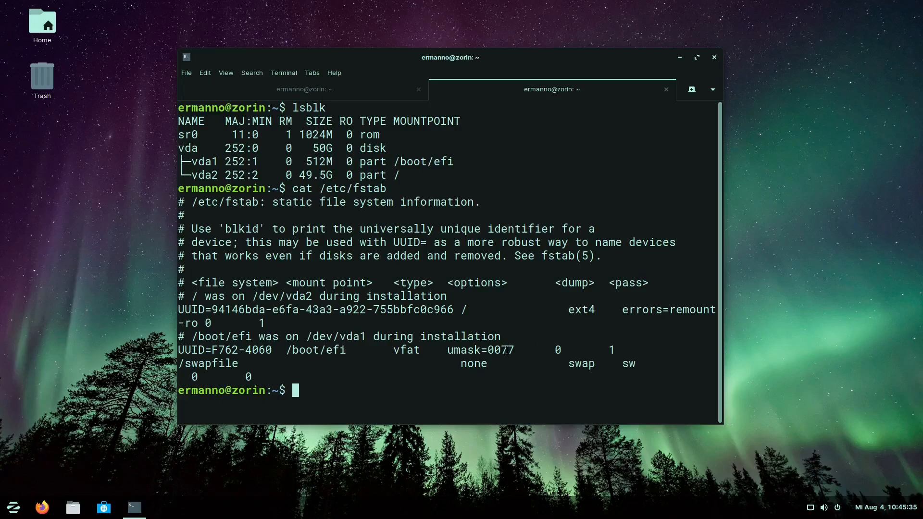
{"action": "key", "text": "ctrl+l"}
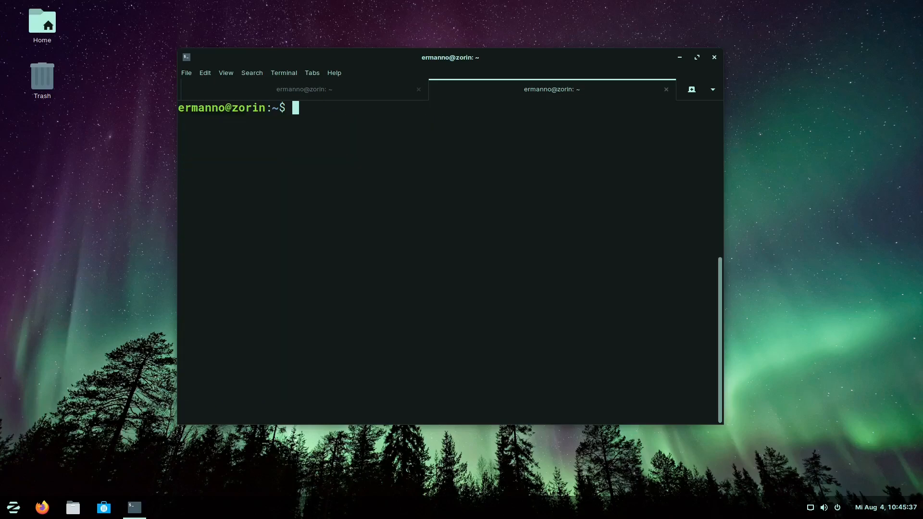
- Run uname -r to confirm the 5.4.0-80-generic kernel
{"action": "type", "text": "uname -r"}
{"action": "key", "text": "Return"}
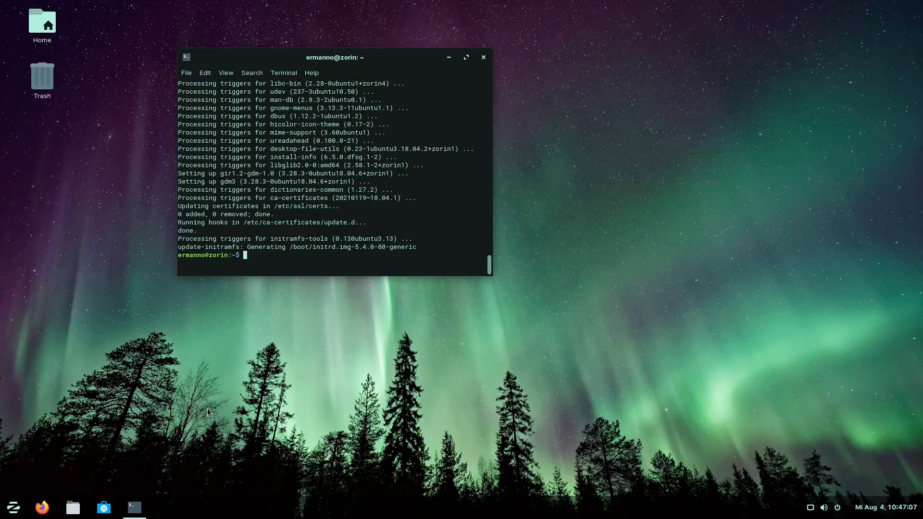
- In Firefox, search 'zorinos', accept Google's cookies, and open the official zorinos.com site
{"action": "left_click", "coordinate": [43, 510]}
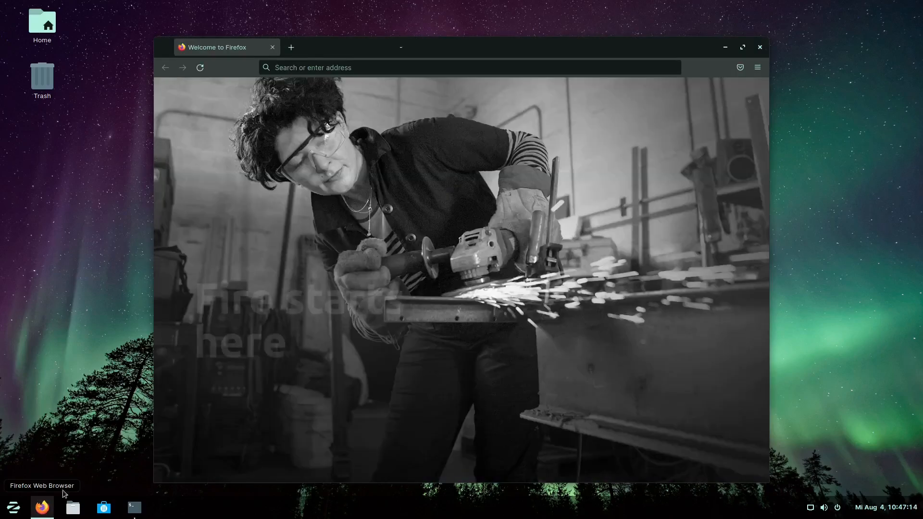
{"action": "left_click", "coordinate": [379, 48]}
{"action": "left_click", "coordinate": [361, 71]}
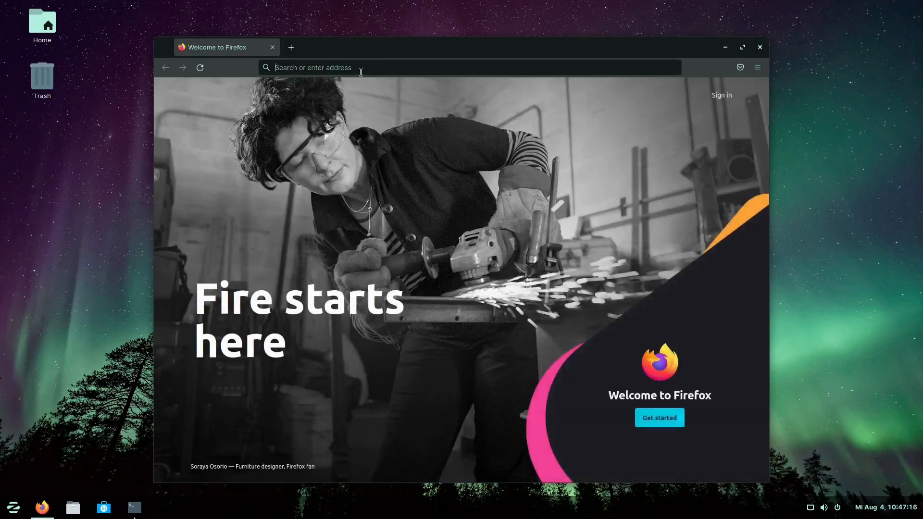
{"action": "type", "text": "zorinos"}
{"action": "key", "text": "Return"}
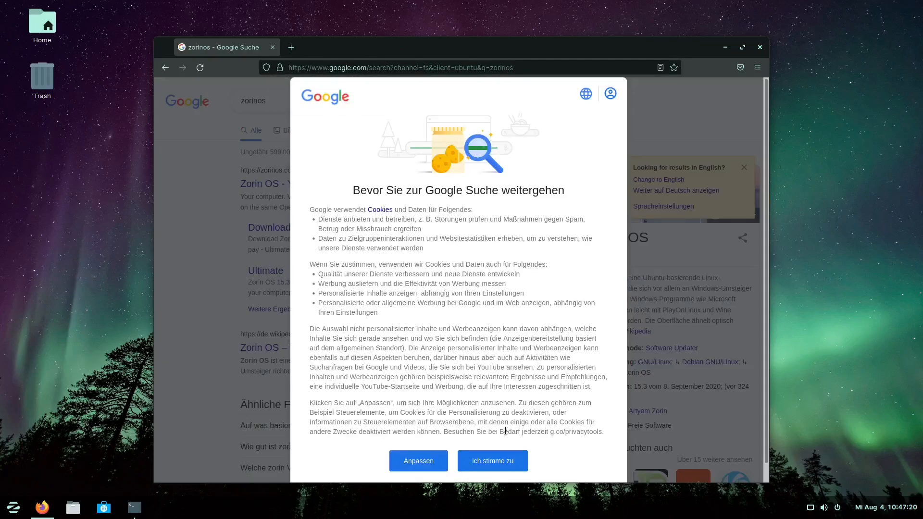
{"action": "left_click", "coordinate": [500, 459]}
{"action": "left_click", "coordinate": [275, 187]}
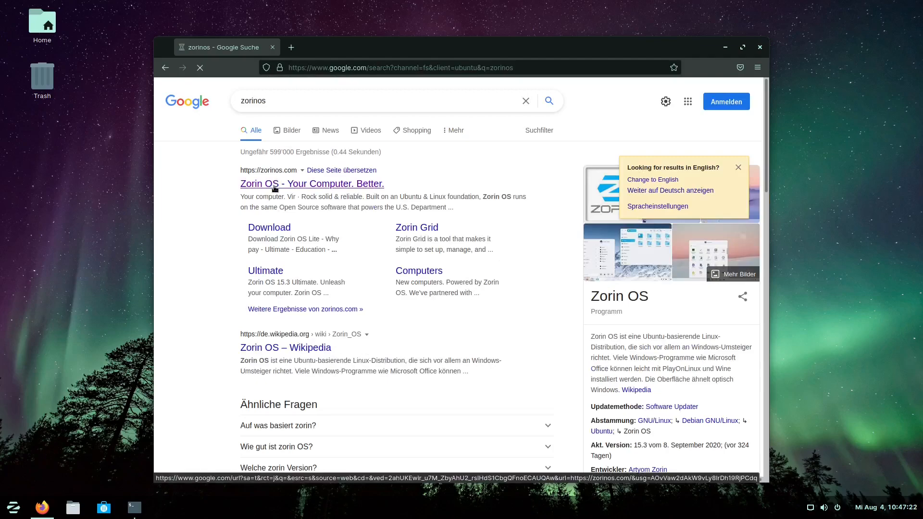
- Maximise the browser, go to the Help page, and read the 'Switch your organization to Zorin OS' guide
{"action": "left_click", "coordinate": [742, 47]}
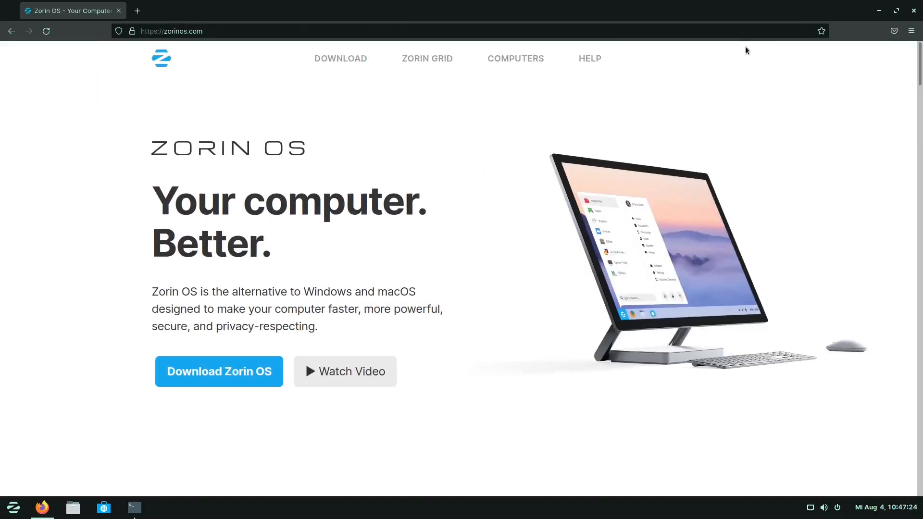
{"action": "left_click", "coordinate": [594, 58]}
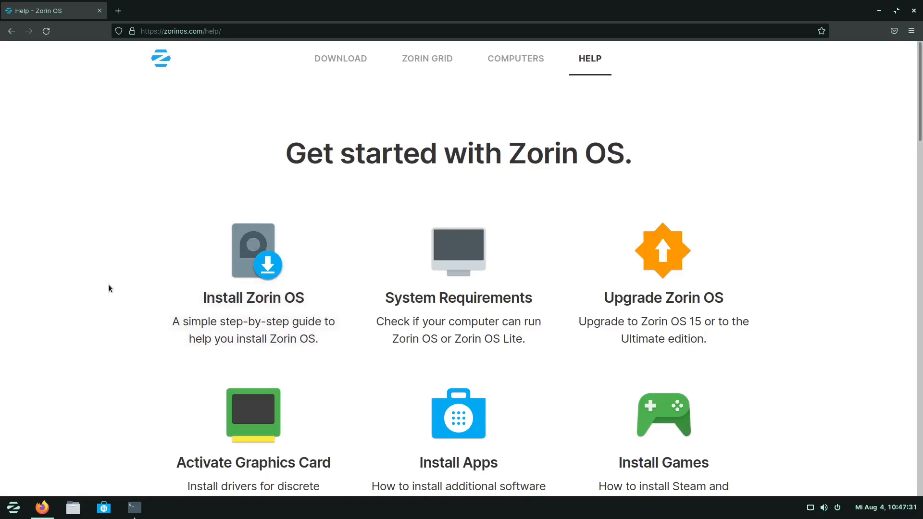
{"action": "scroll", "coordinate": [105, 287], "scroll_direction": "down", "scroll_amount": 3}
{"action": "scroll", "coordinate": [106, 288], "scroll_direction": "down", "scroll_amount": 3}
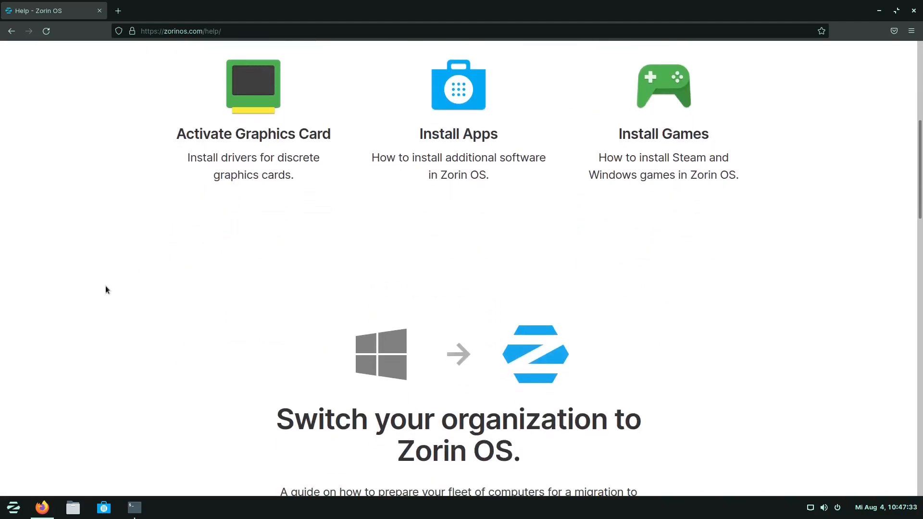
{"action": "scroll", "coordinate": [105, 289], "scroll_direction": "down", "scroll_amount": 3}
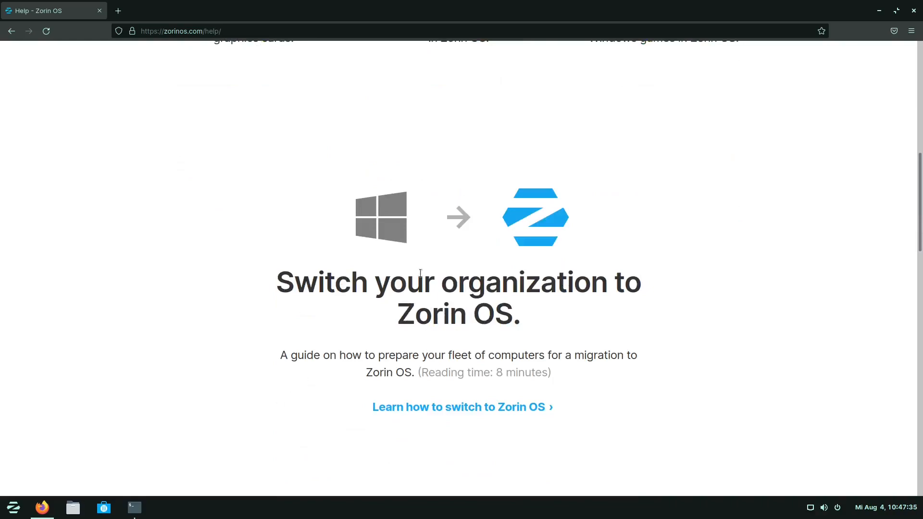
{"action": "left_click", "coordinate": [415, 414]}
{"action": "scroll", "coordinate": [236, 310], "scroll_direction": "down", "scroll_amount": 7}
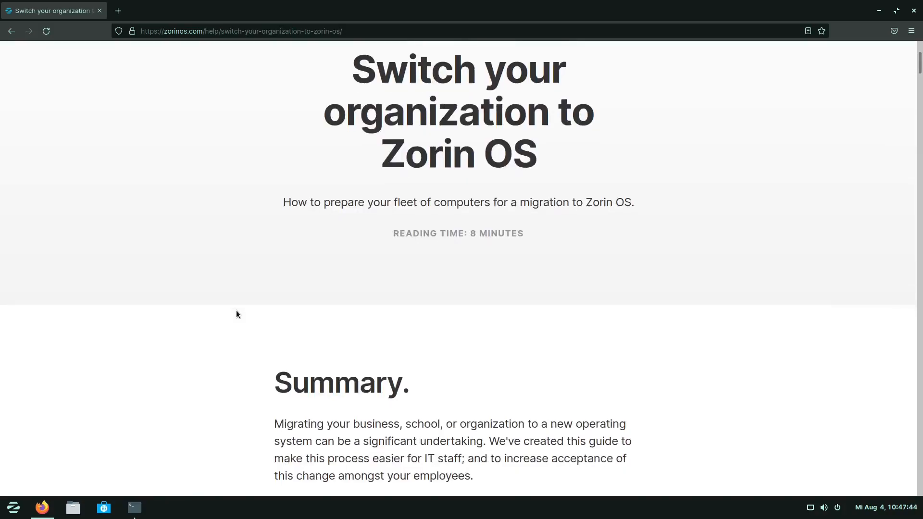
{"action": "scroll", "coordinate": [236, 314], "scroll_direction": "down", "scroll_amount": 8}
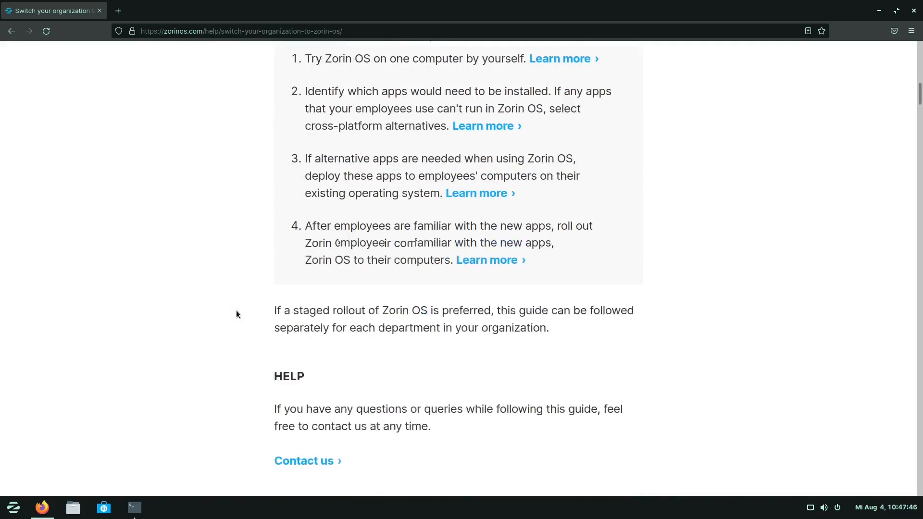
{"action": "scroll", "coordinate": [236, 314], "scroll_direction": "down", "scroll_amount": 10}
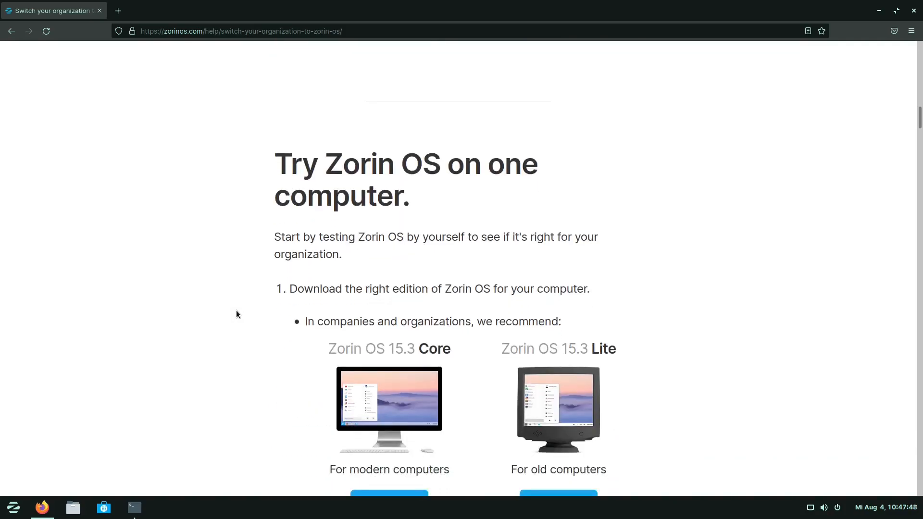
{"action": "scroll", "coordinate": [236, 315], "scroll_direction": "down", "scroll_amount": 3}
{"action": "scroll", "coordinate": [236, 314], "scroll_direction": "up", "scroll_amount": 7}
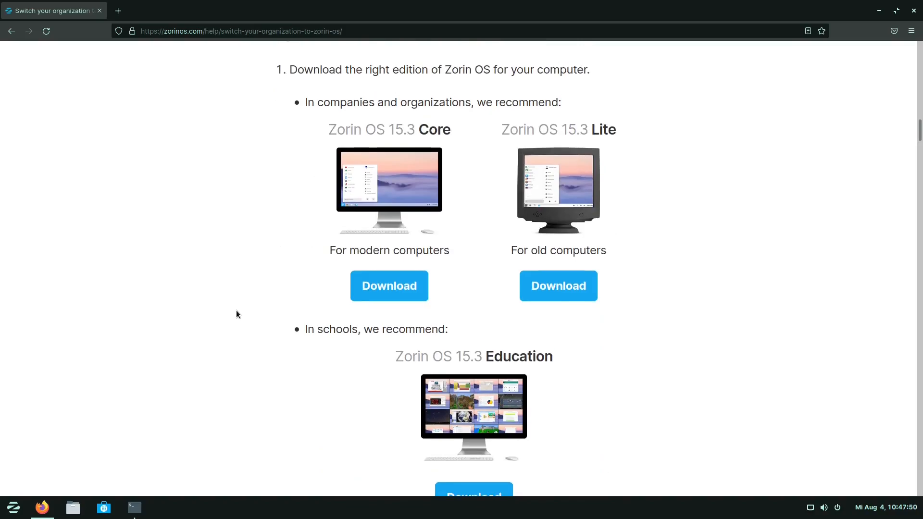
{"action": "scroll", "coordinate": [236, 314], "scroll_direction": "up", "scroll_amount": 12}
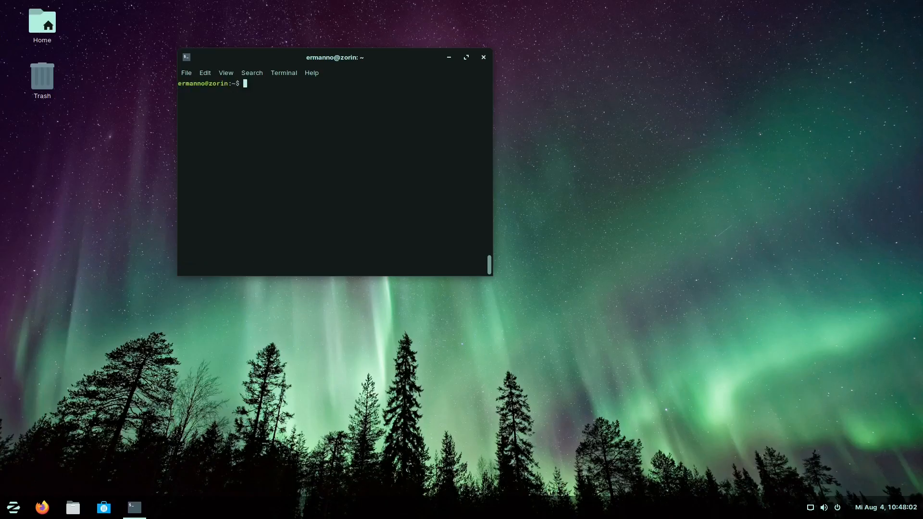
- Check memory with free -h (7.8G total, 2.0G swap), then close the terminal
{"action": "type", "text": "free -h"}
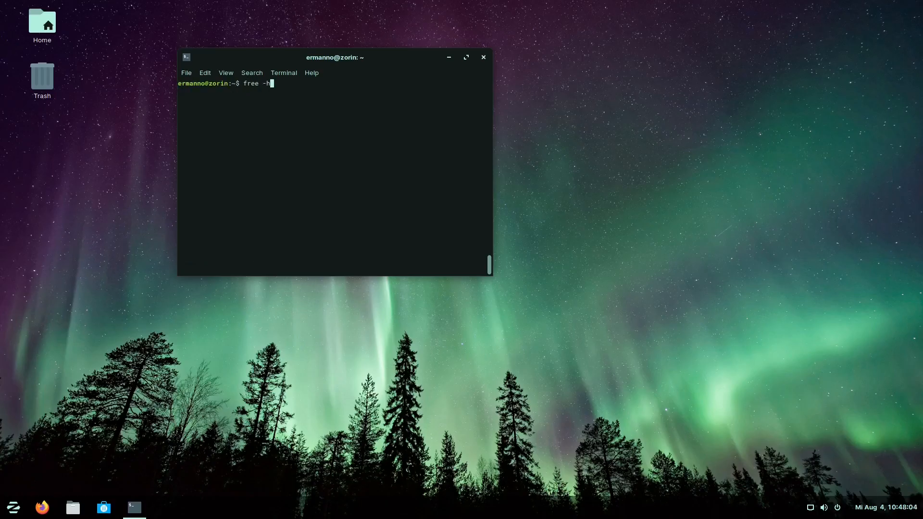
{"action": "key", "text": "Return"}
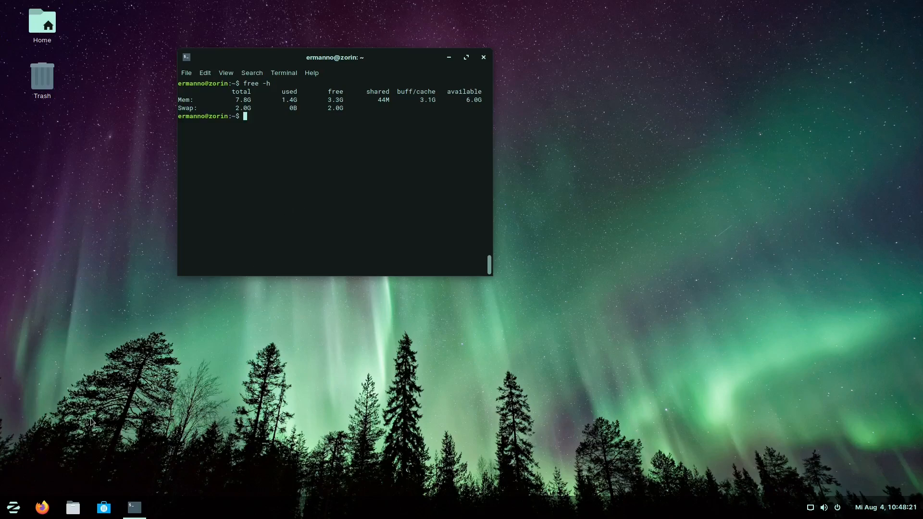
{"action": "left_click", "coordinate": [484, 57]}
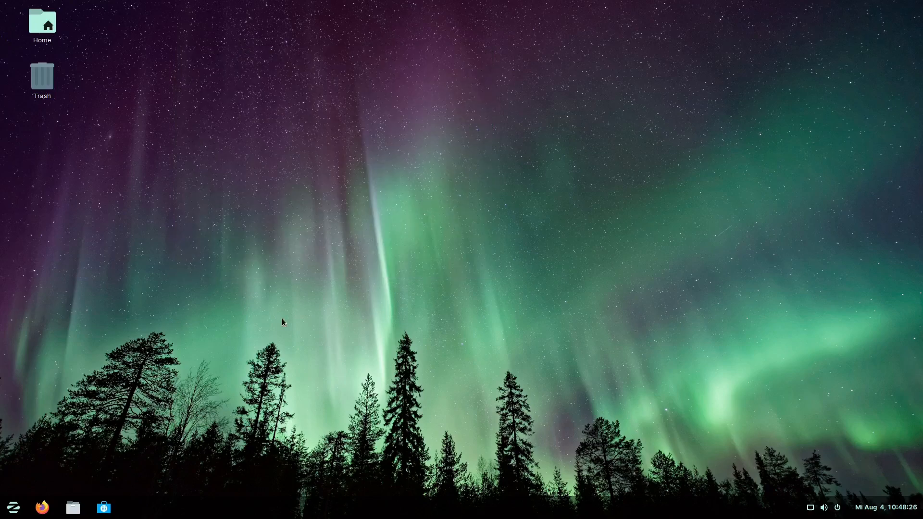